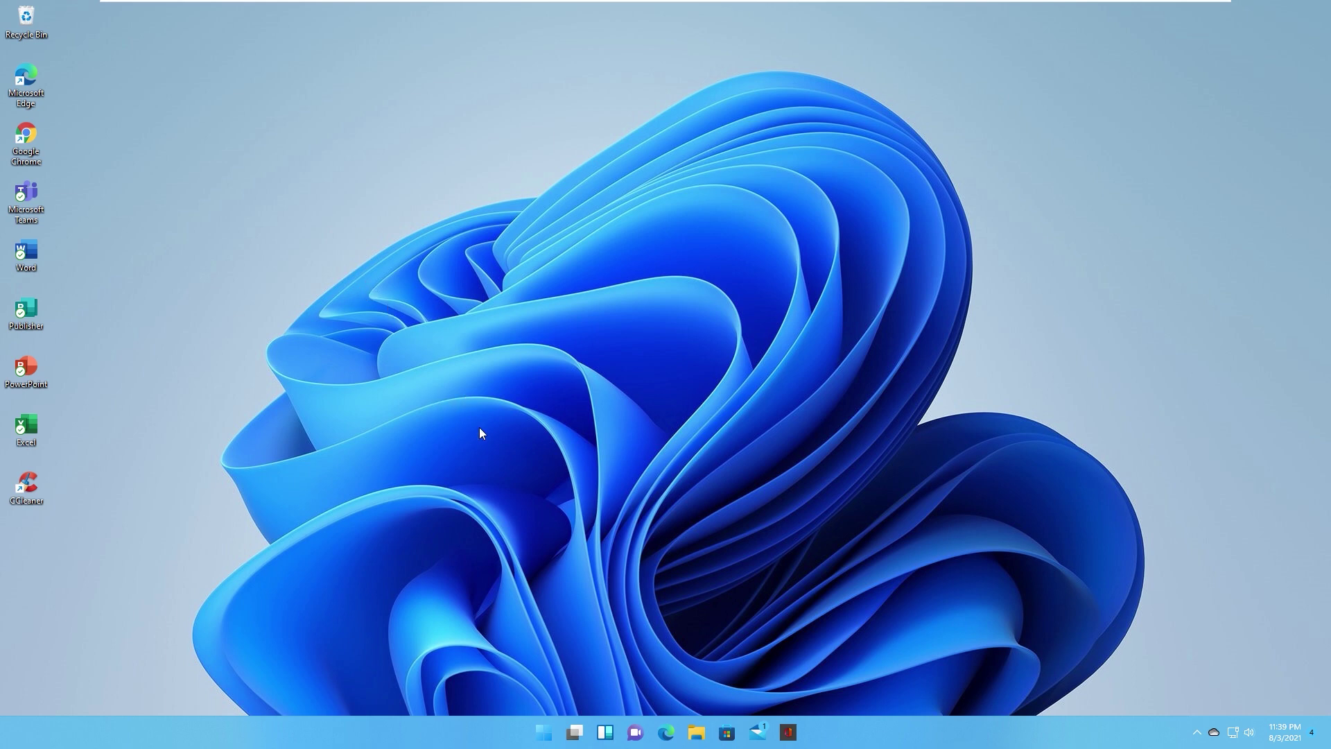
# Step: Open and close the Widgets panel several times to check its behaviour
pyautogui.click(604, 732)
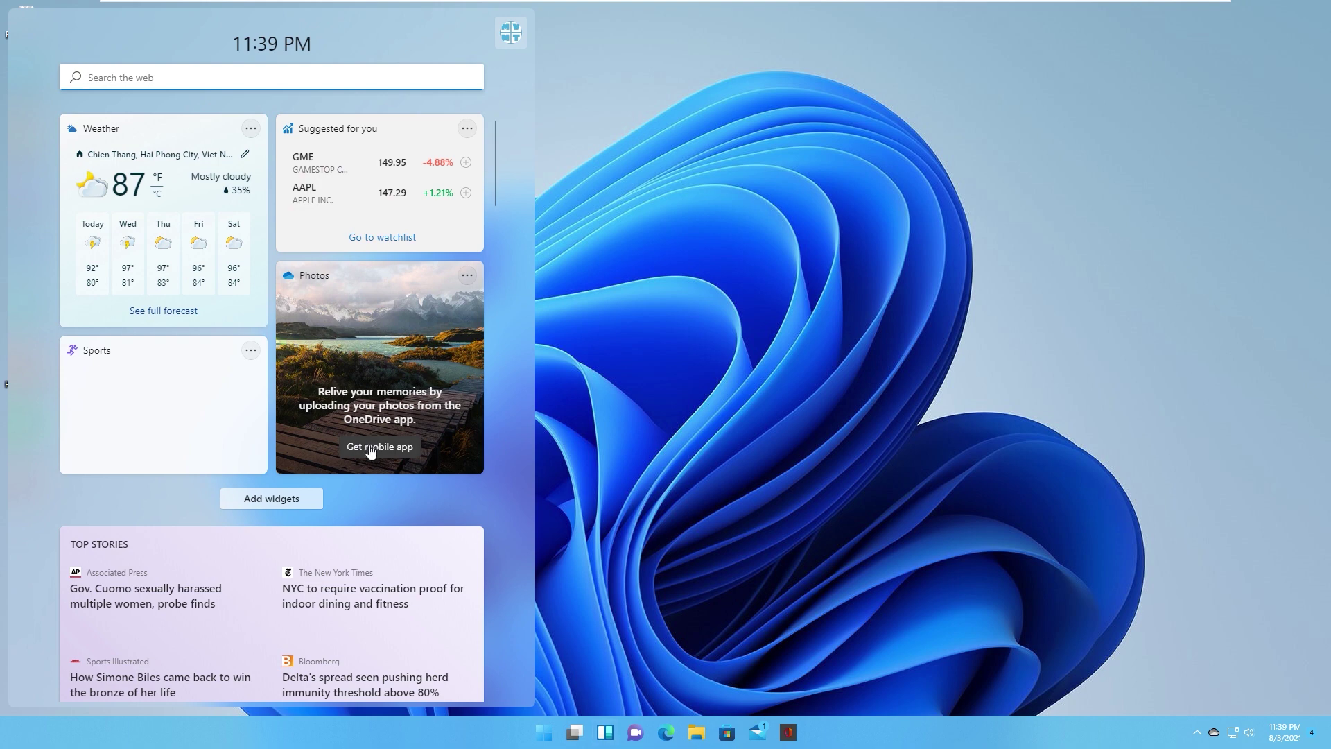
pyautogui.click(605, 420)
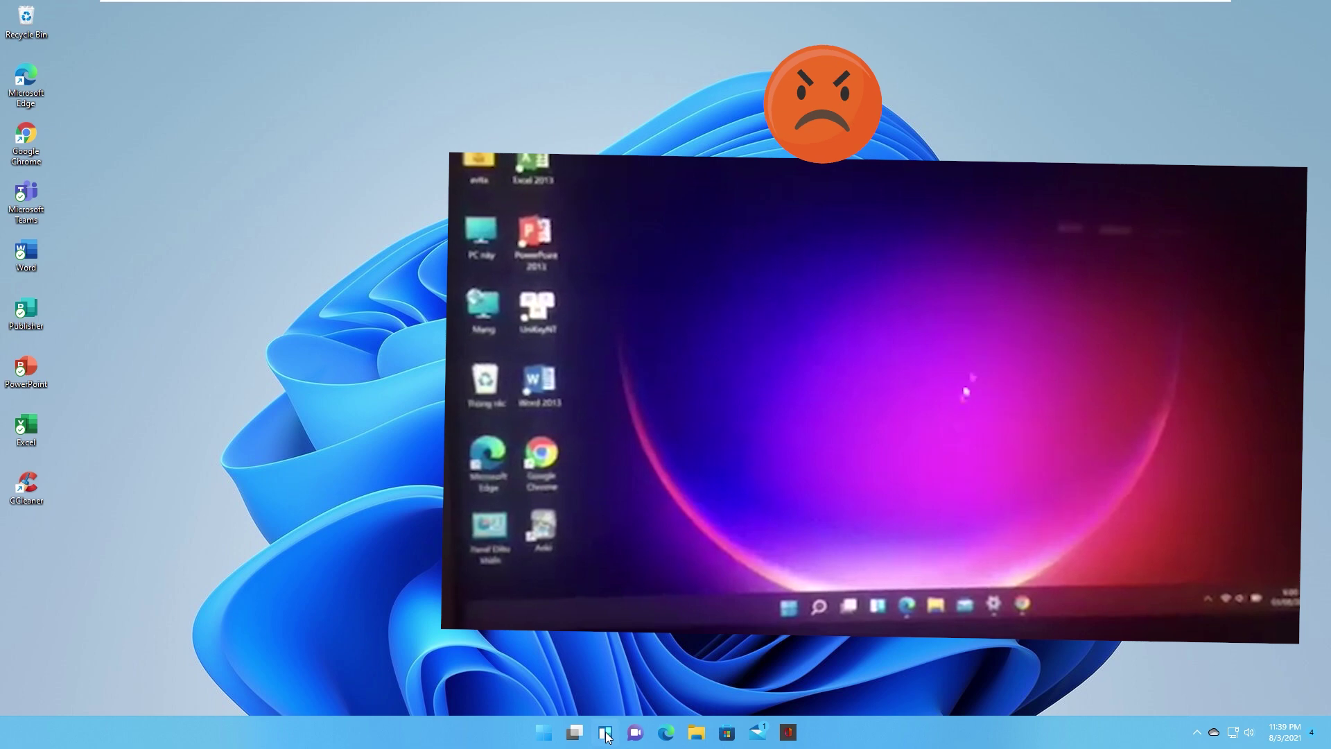
pyautogui.click(605, 732)
pyautogui.click(605, 732)
pyautogui.click(605, 732)
pyautogui.click(605, 732)
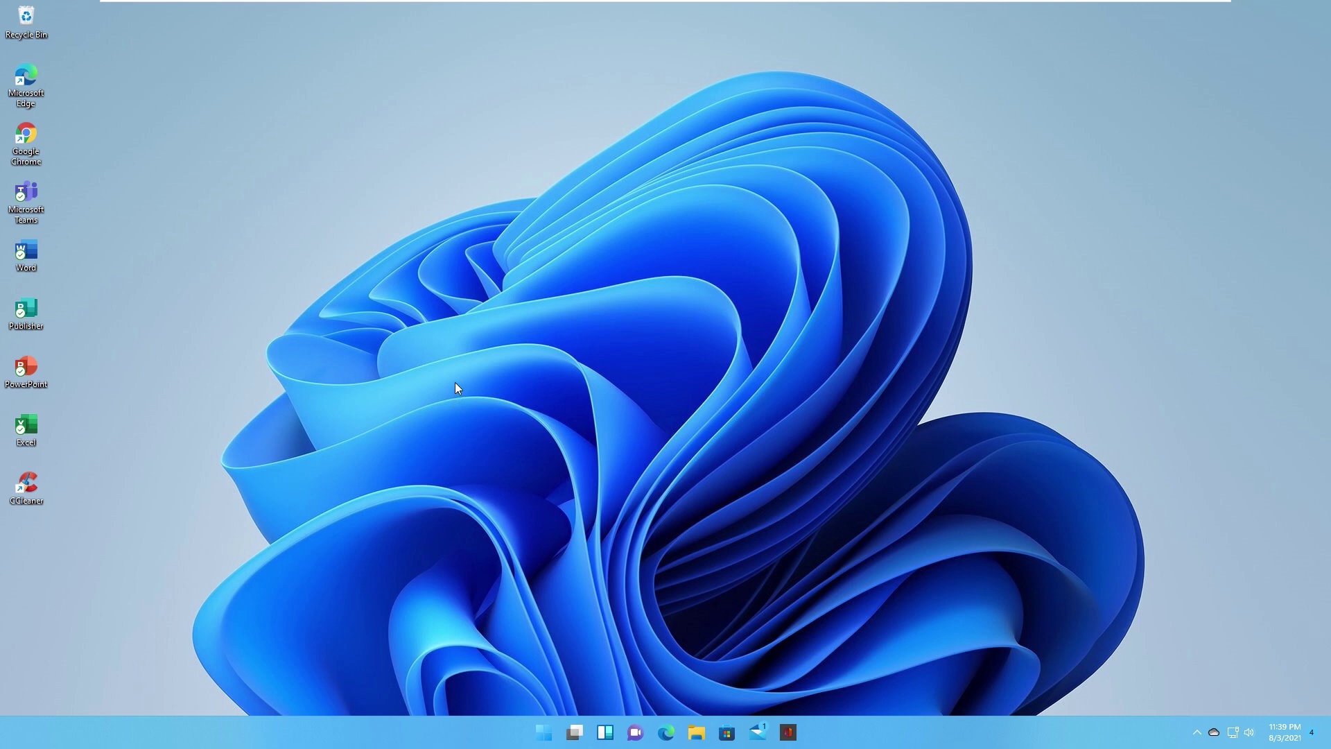
# Step: Open Settings at Personalization > Taskbar
pyautogui.click(544, 733)
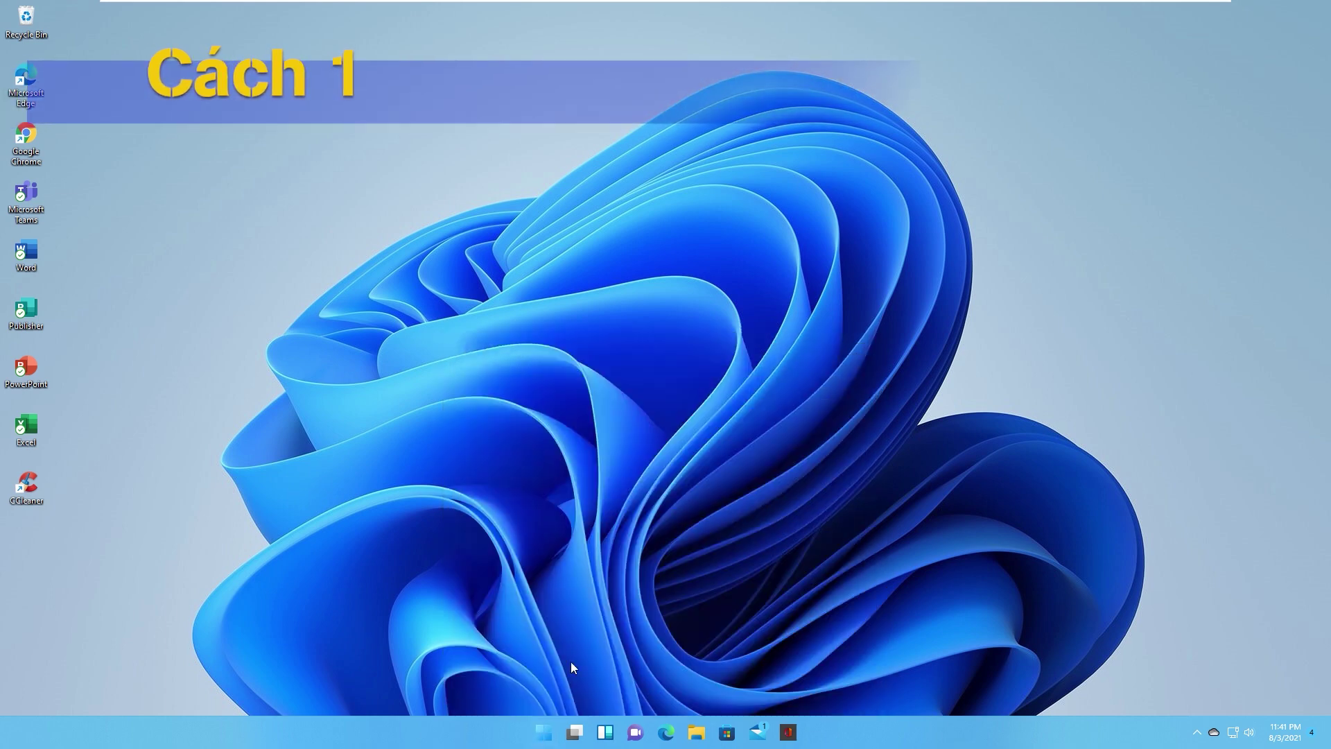
pyautogui.click(553, 733)
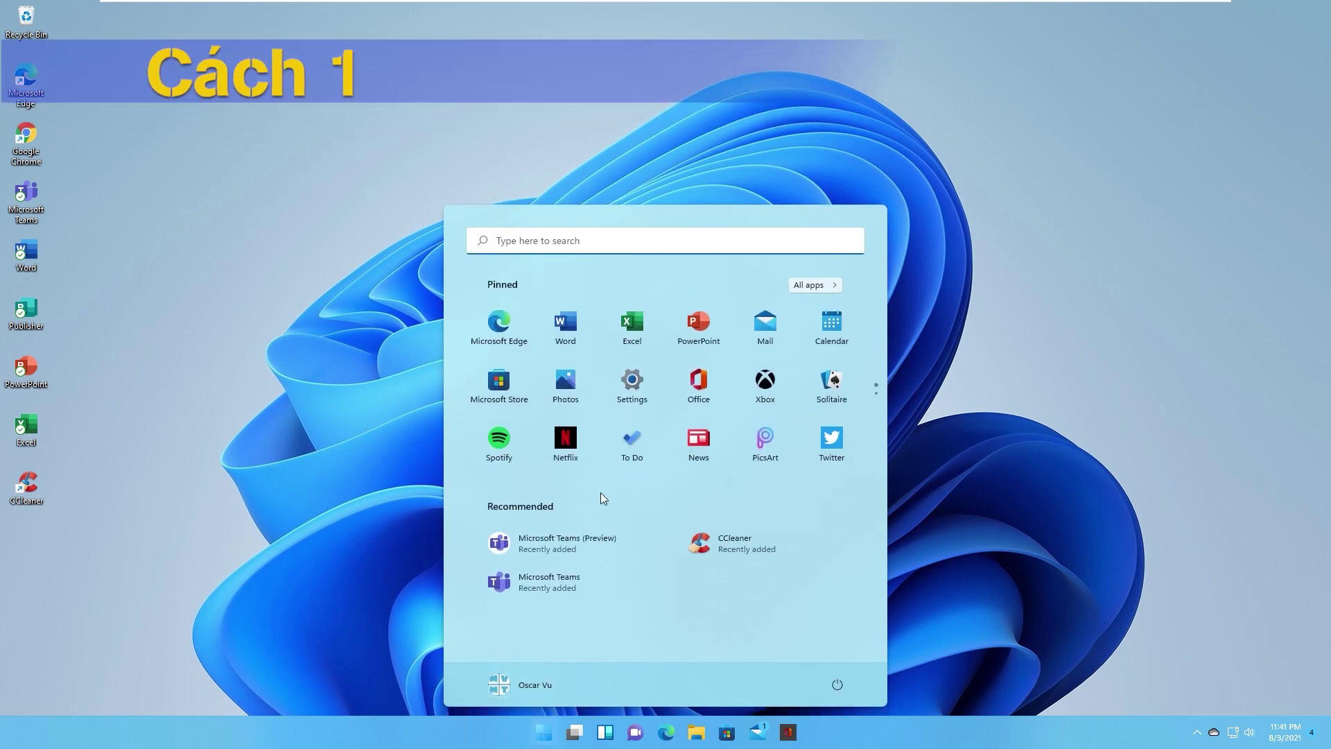
pyautogui.click(631, 390)
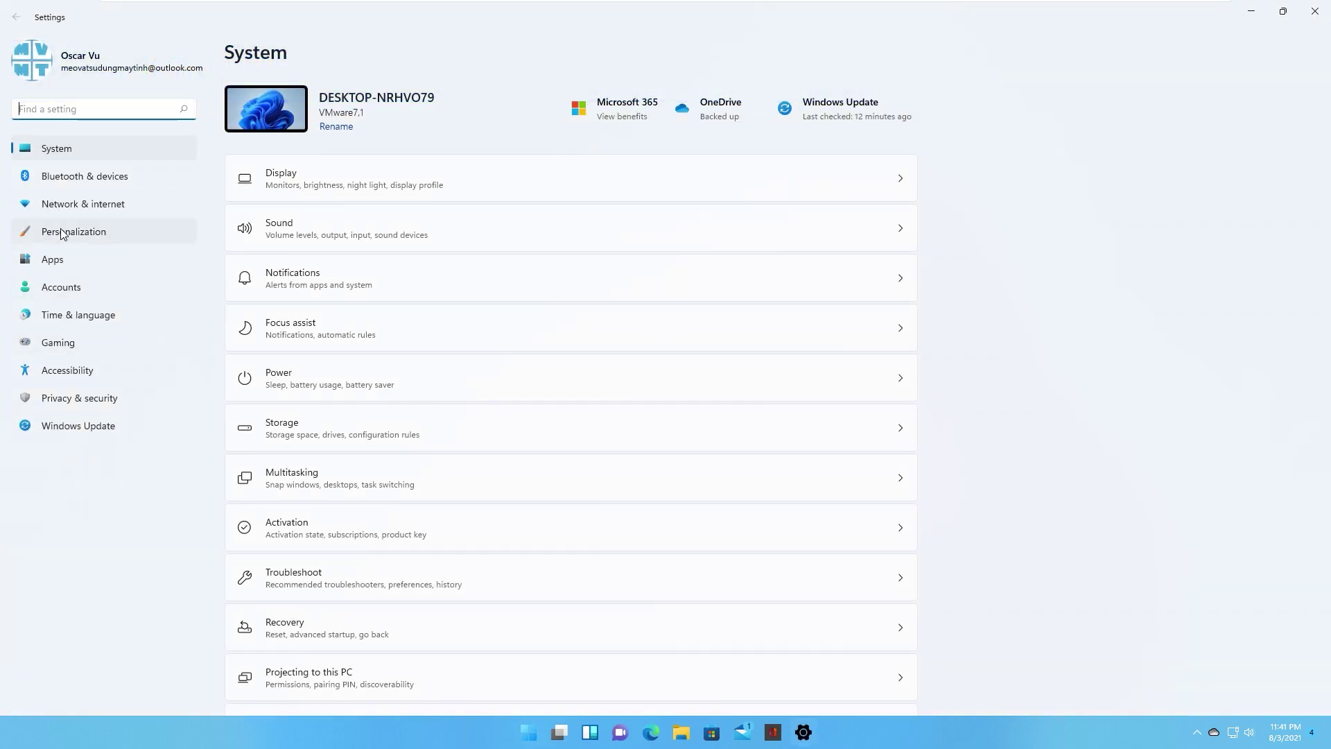
pyautogui.click(62, 233)
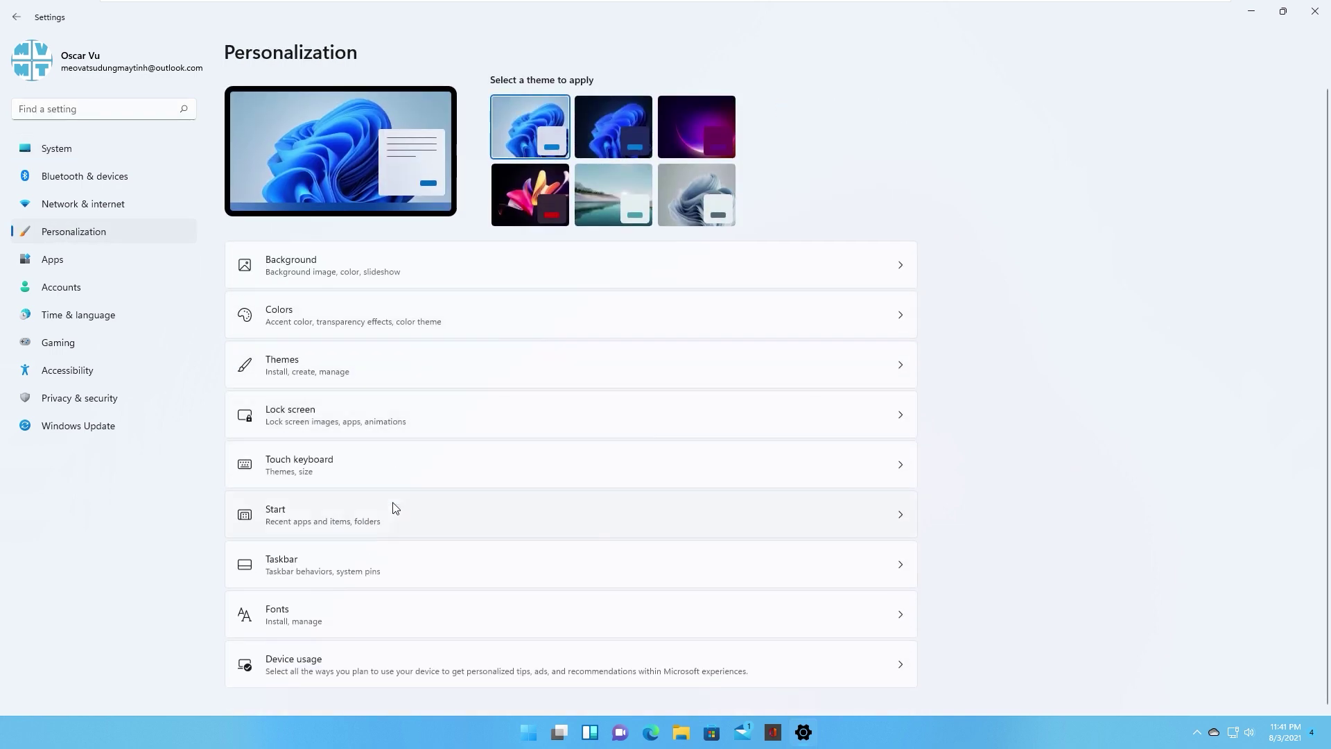
pyautogui.click(320, 561)
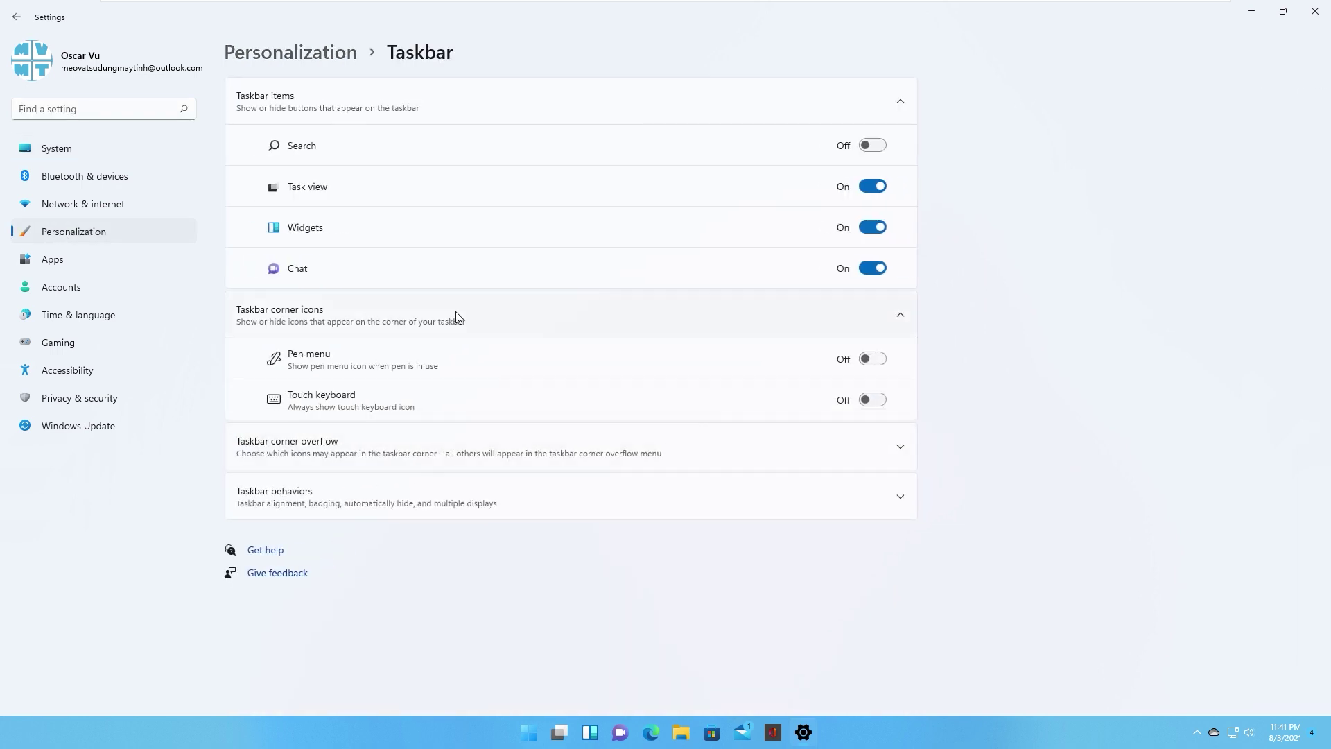
# Step: Toggle the taskbar Widgets switch off and on, leave it On, and close Settings
pyautogui.click(873, 229)
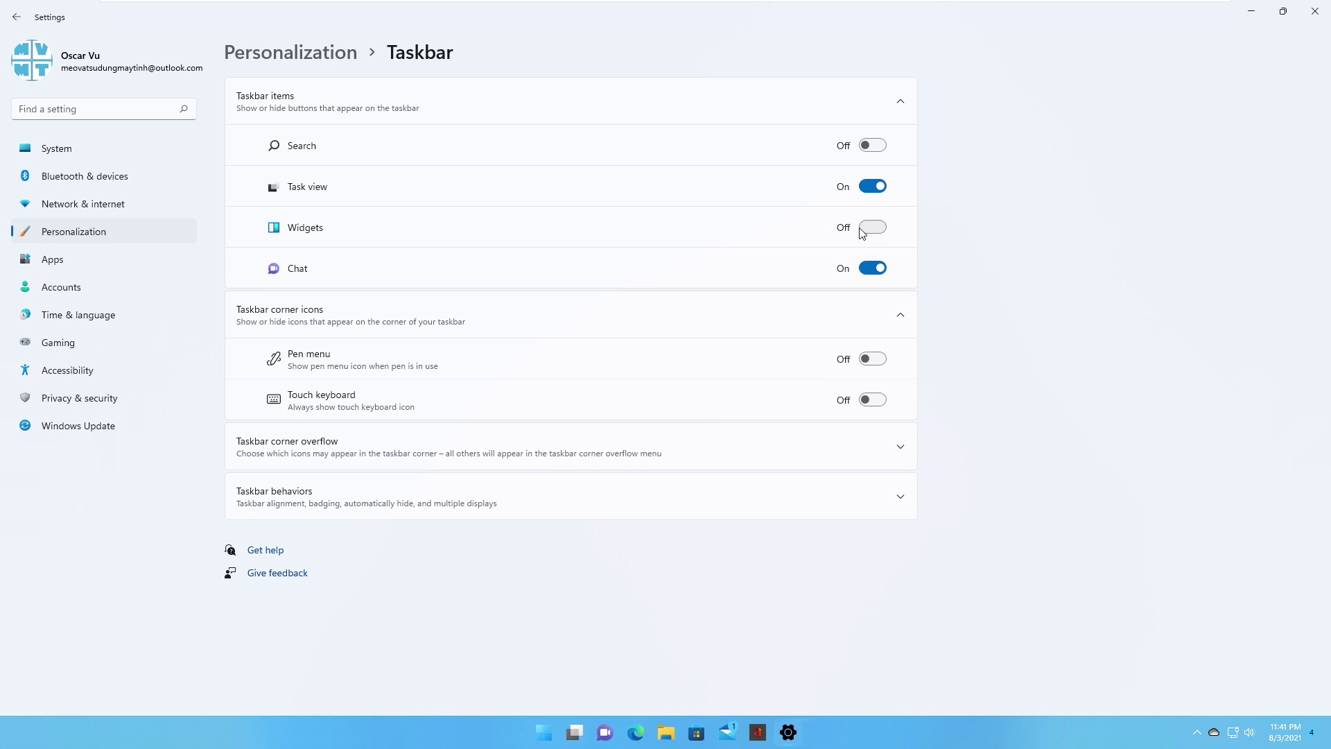
pyautogui.click(874, 232)
pyautogui.click(882, 232)
pyautogui.click(881, 231)
pyautogui.click(883, 230)
pyautogui.click(881, 231)
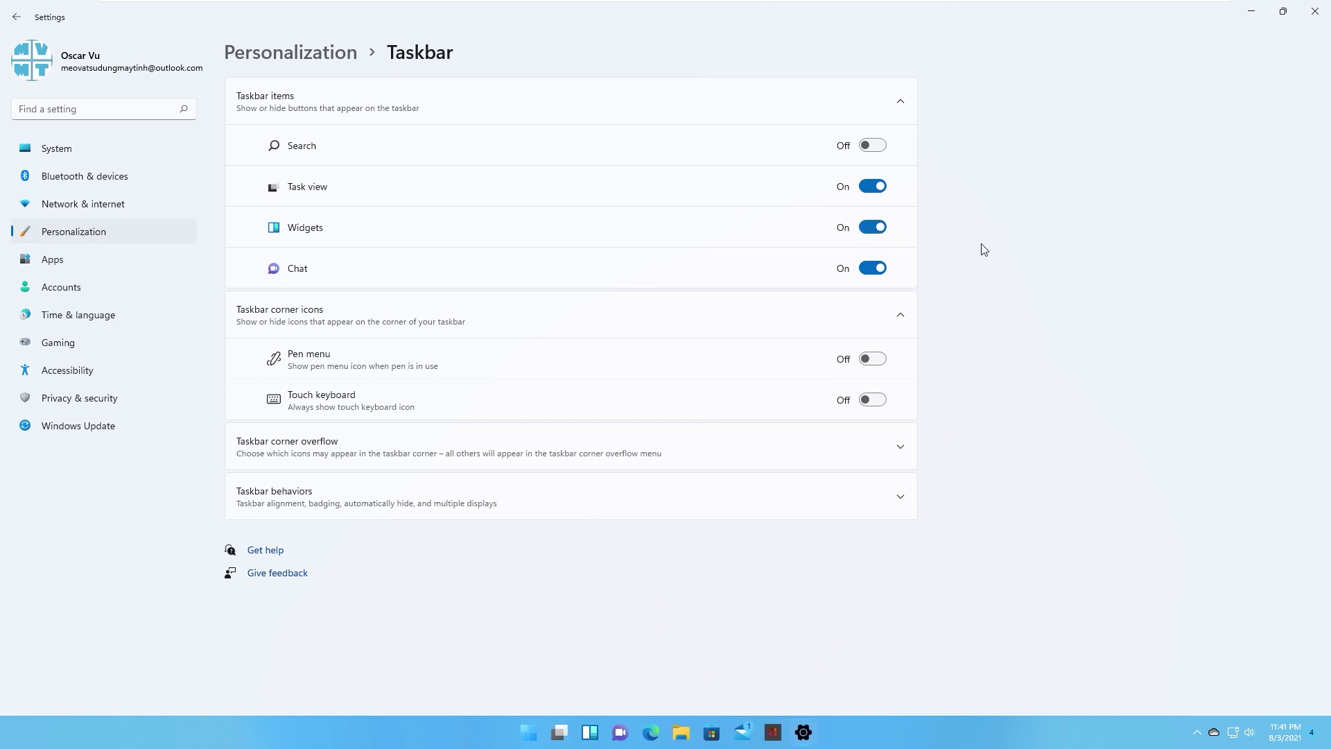
pyautogui.click(1315, 13)
# Step: Reopen the Widgets panel and its widget settings, then close them
pyautogui.click(575, 732)
pyautogui.click(574, 732)
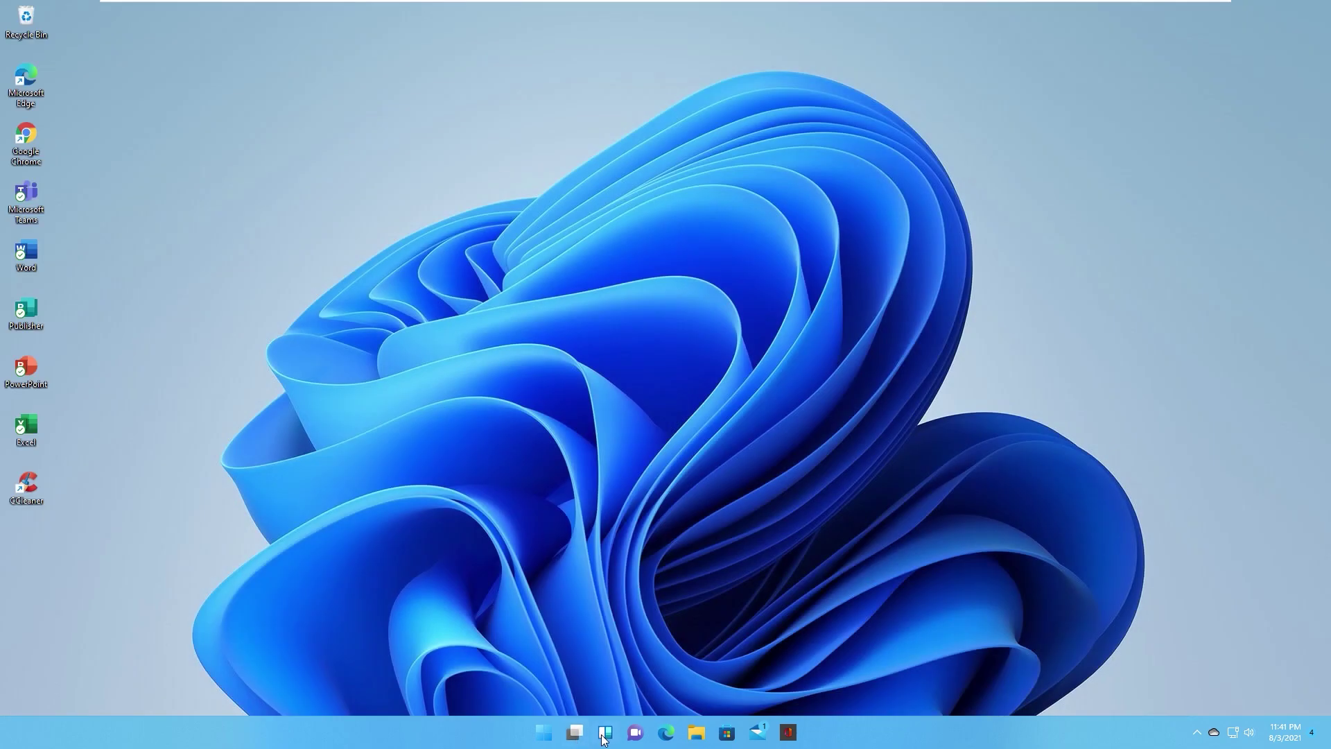
pyautogui.click(601, 736)
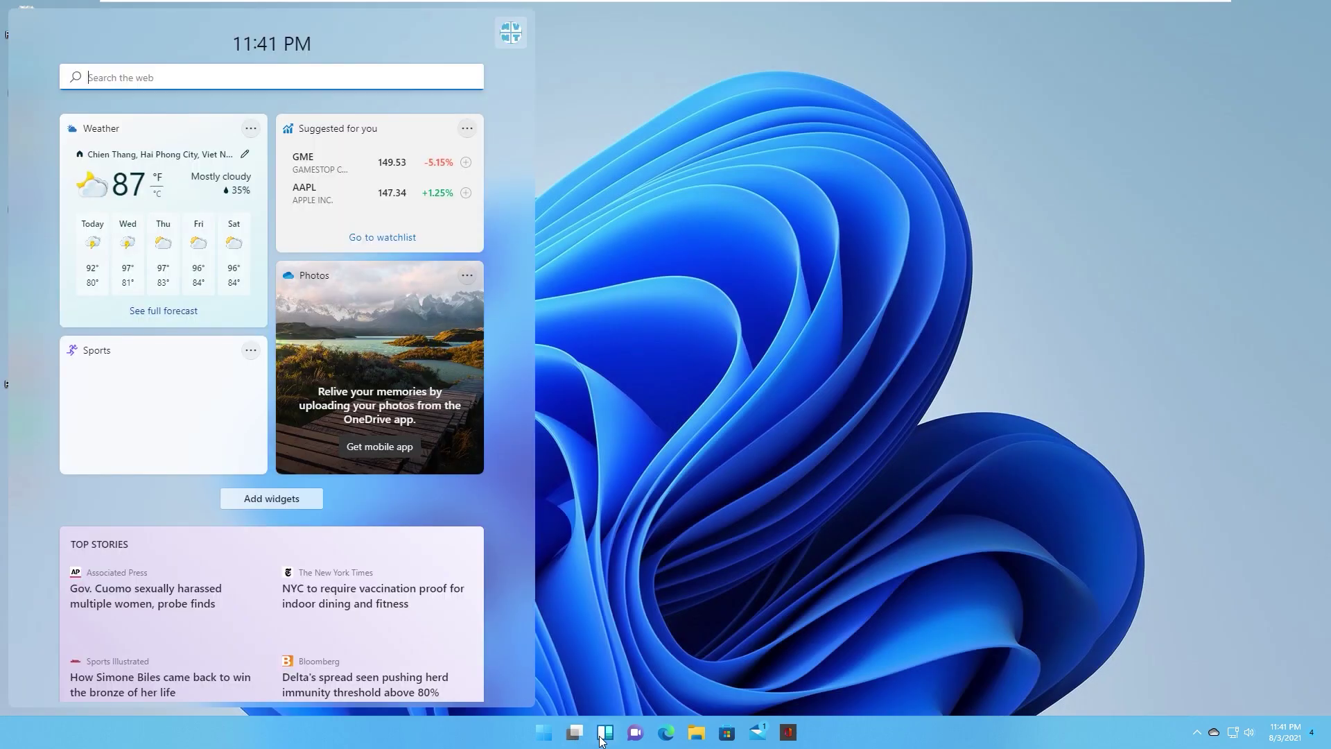
pyautogui.click(599, 531)
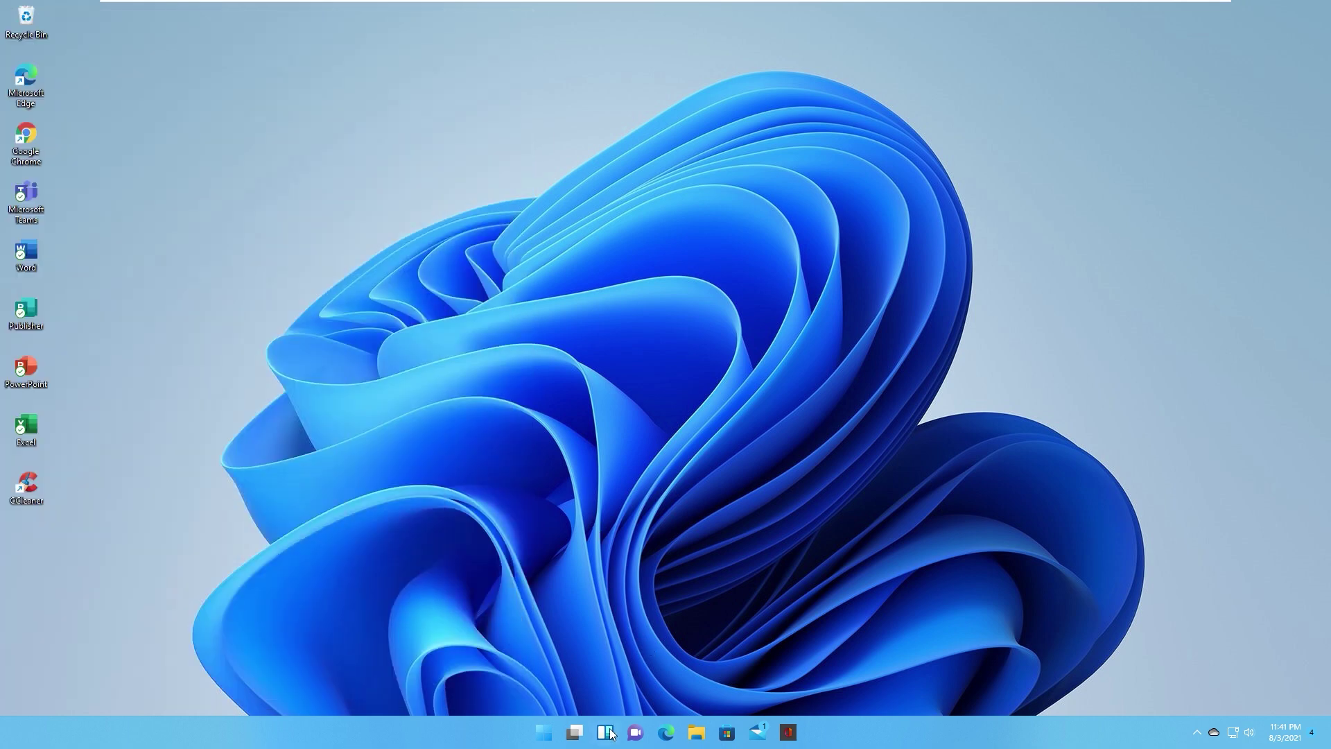
pyautogui.click(606, 739)
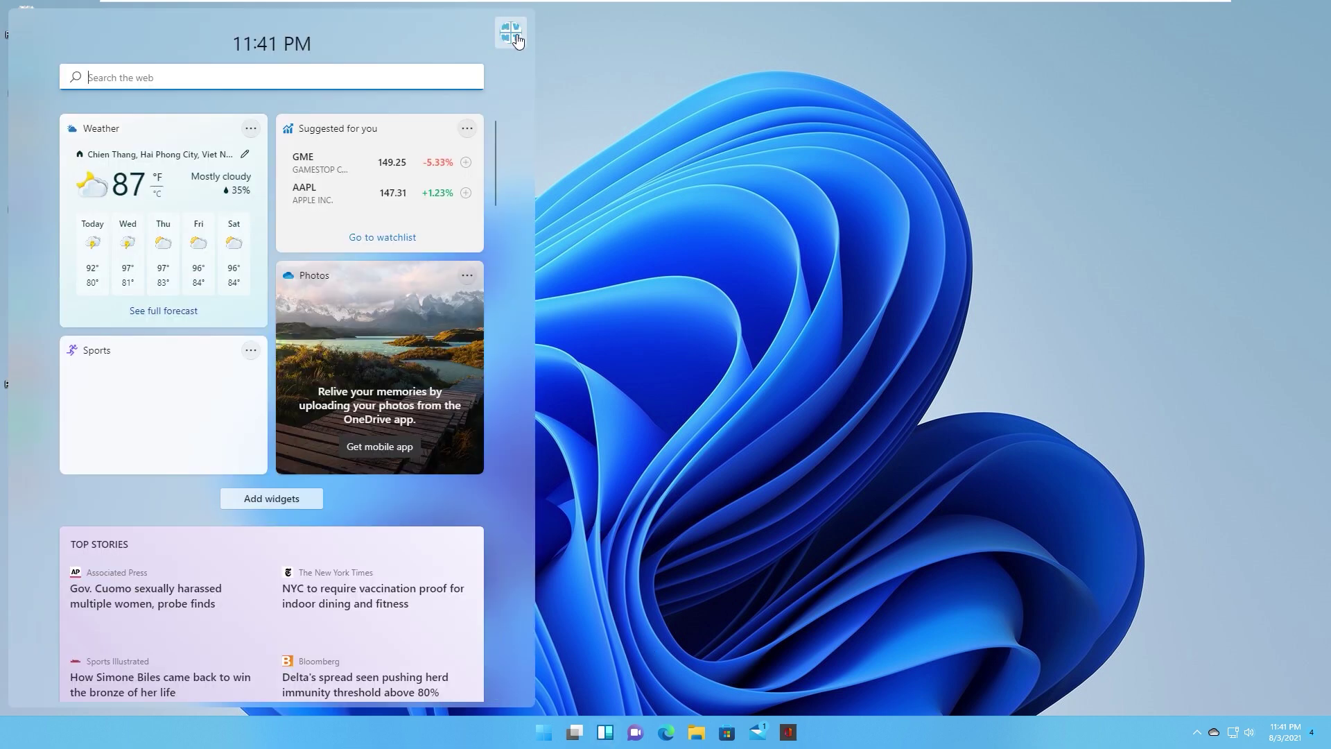
pyautogui.click(511, 32)
pyautogui.click(610, 240)
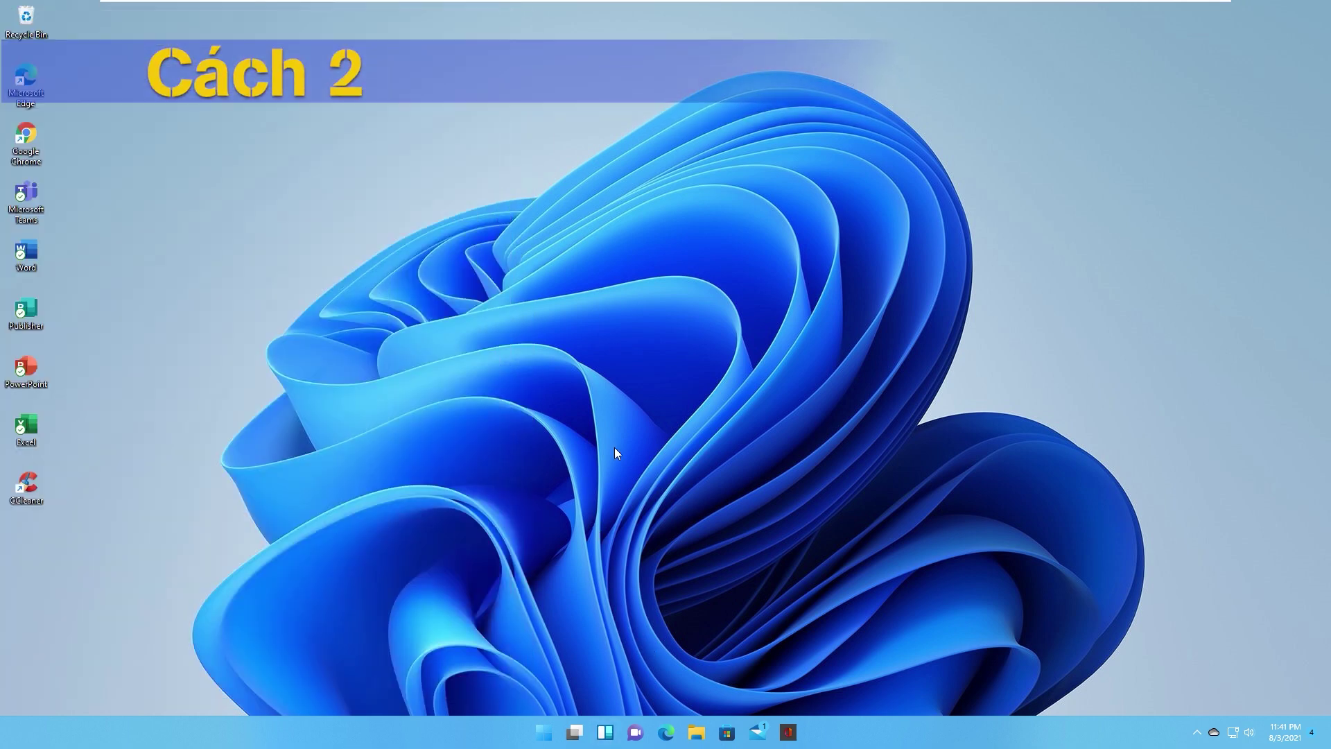
# Step: Open the Accounts page in Settings from the Start menu
pyautogui.click(545, 740)
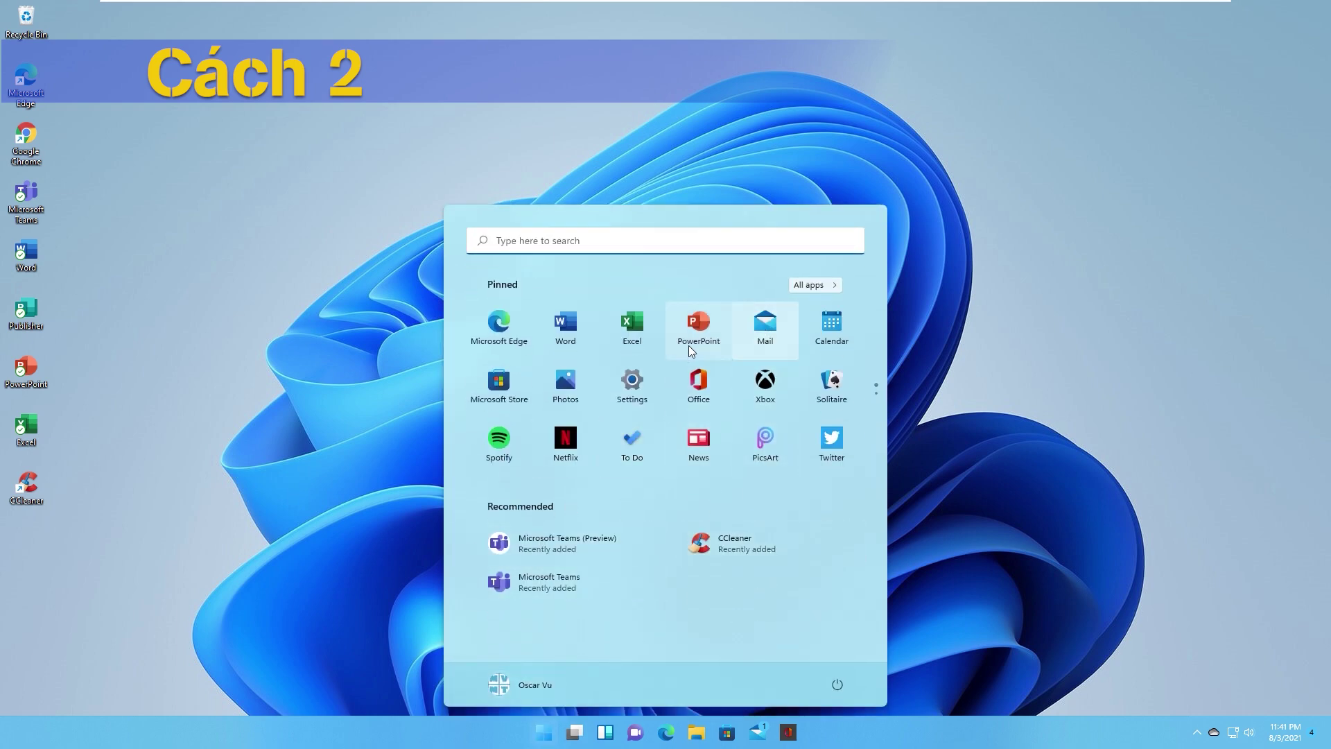
pyautogui.click(632, 378)
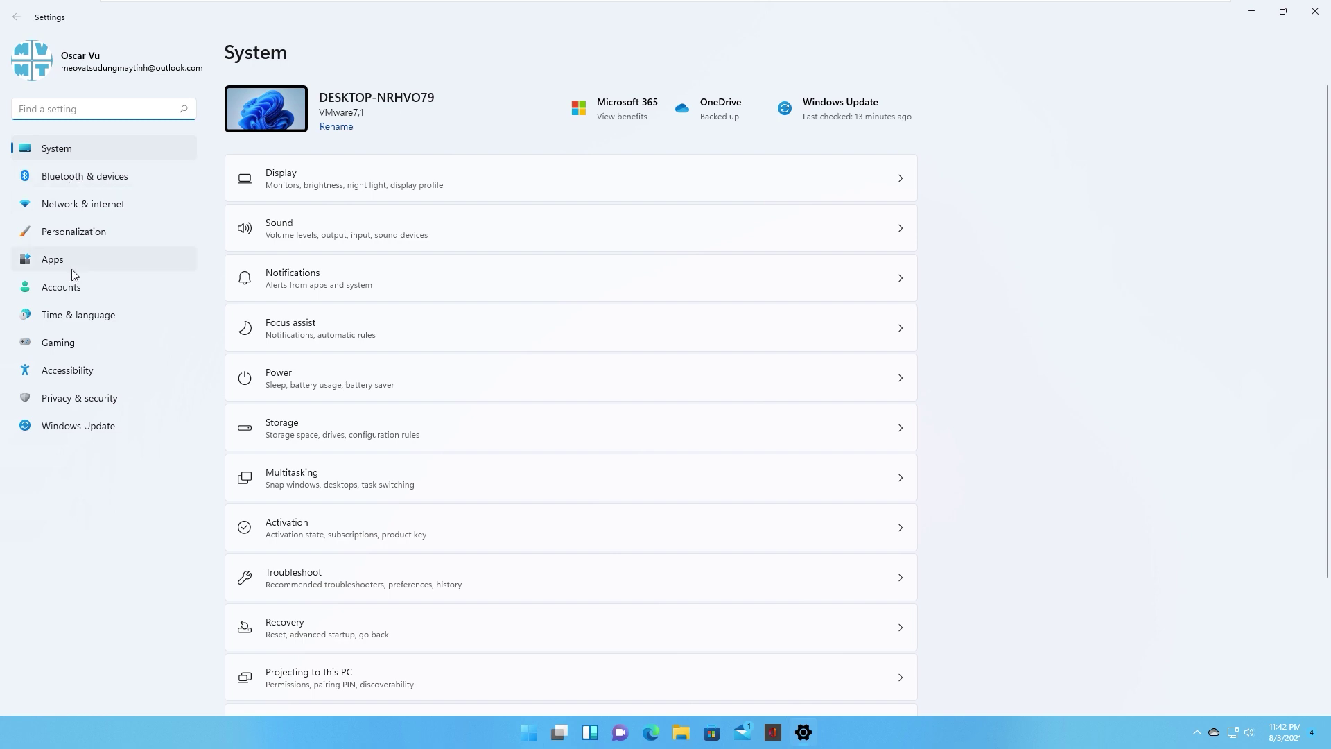
pyautogui.click(61, 289)
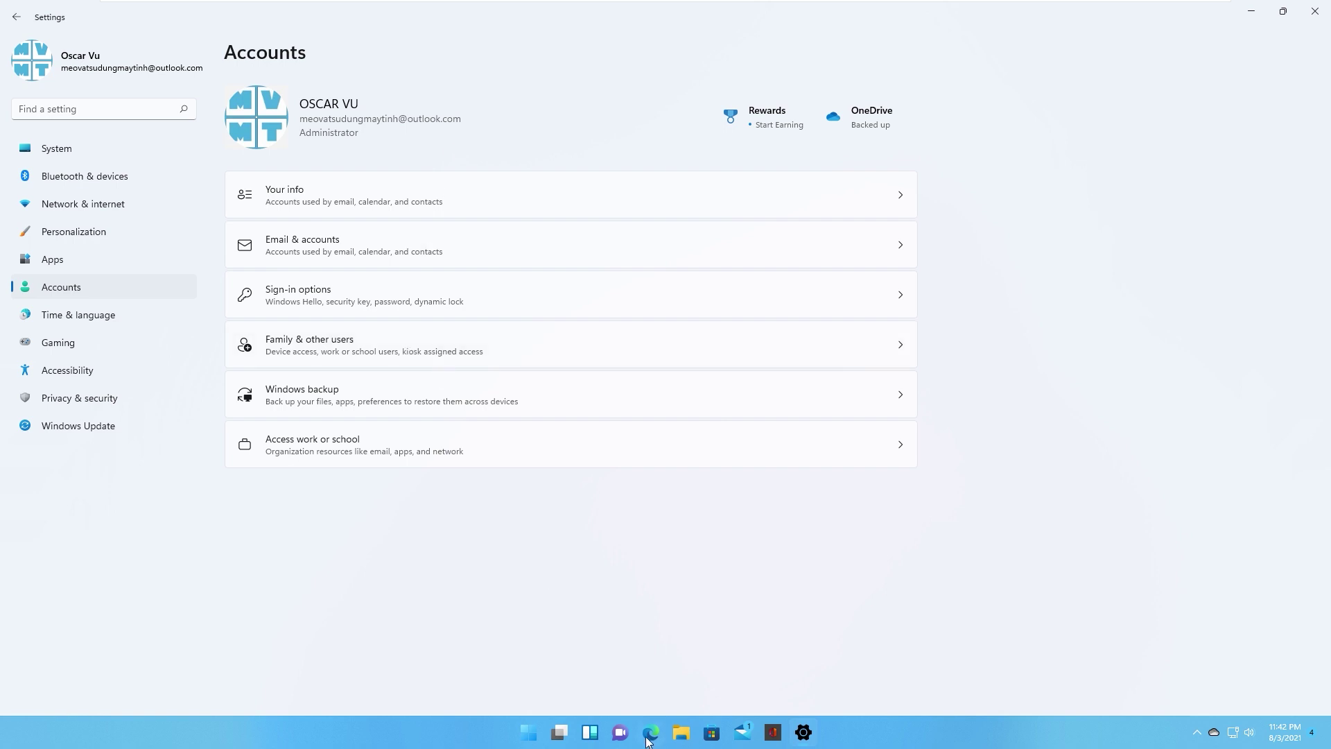
# Step: Sign out of Widgets from its profile menu, sign back in, then close the board
pyautogui.click(590, 733)
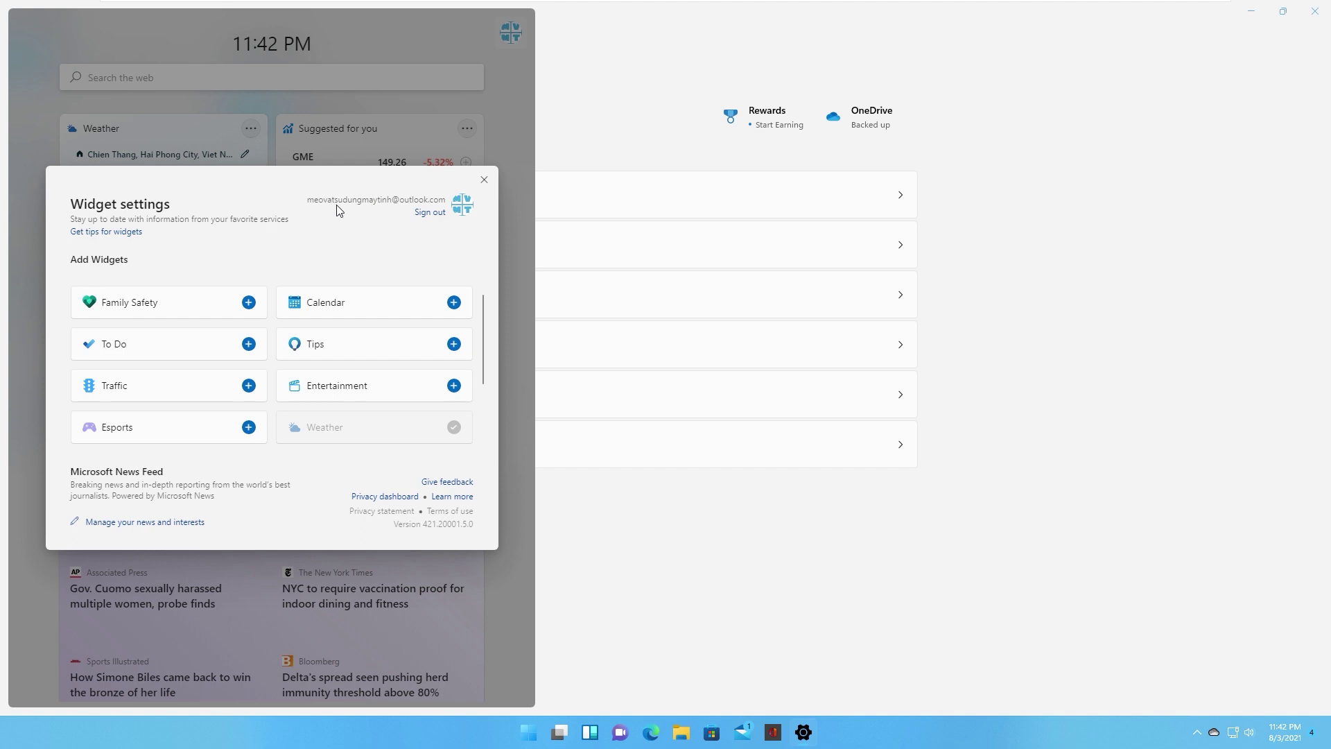
pyautogui.click(430, 213)
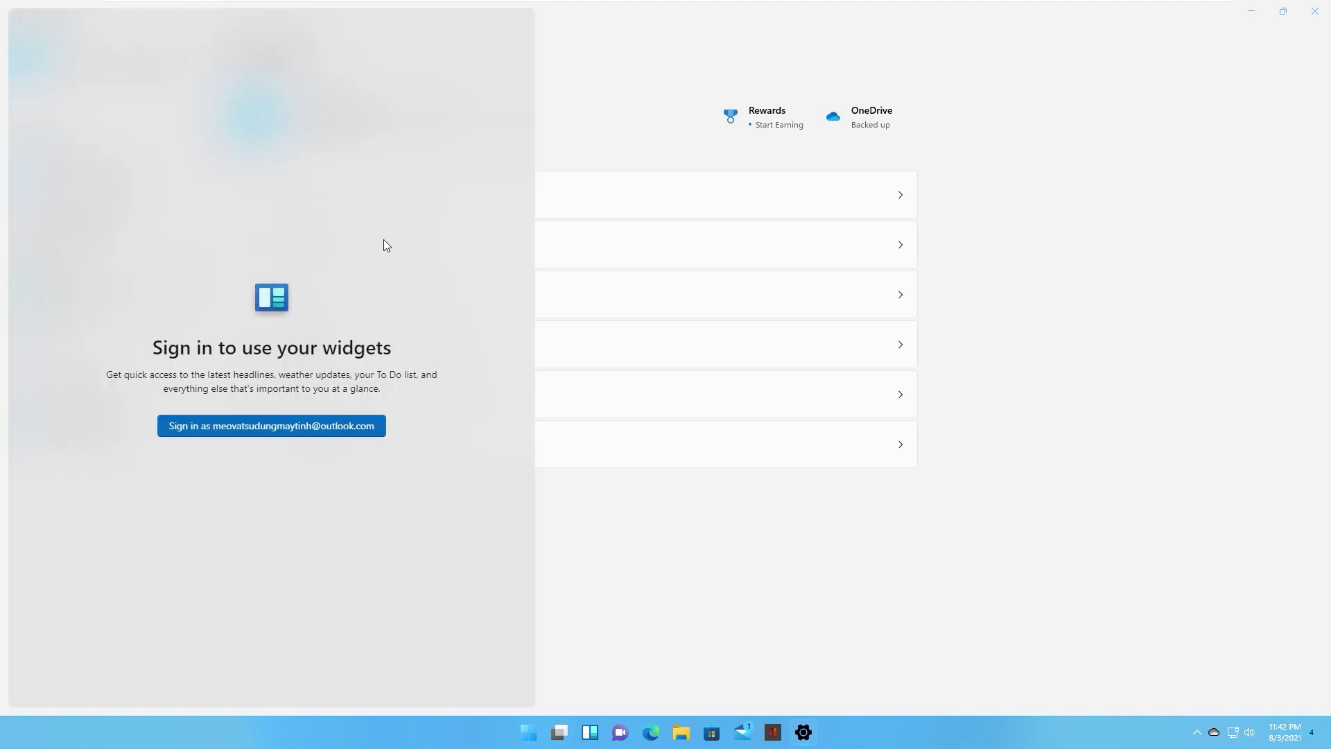
pyautogui.click(226, 428)
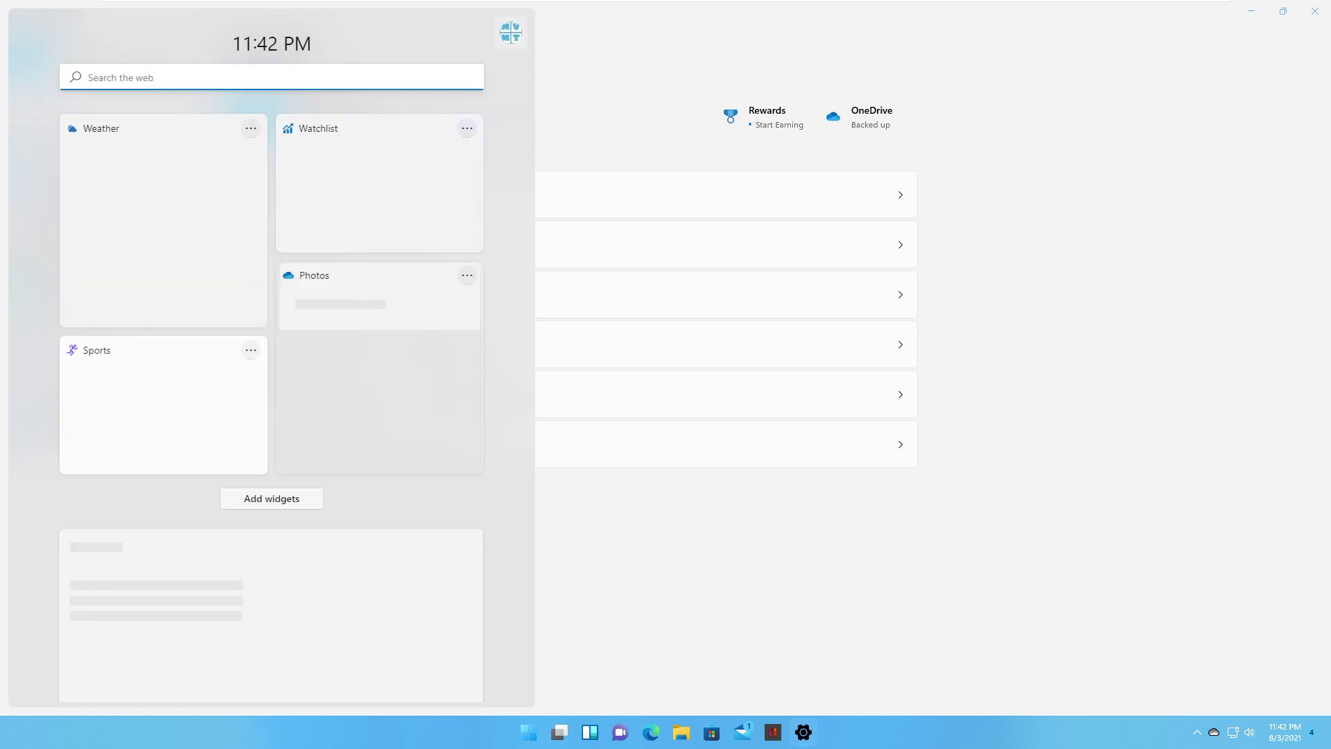
pyautogui.click(565, 114)
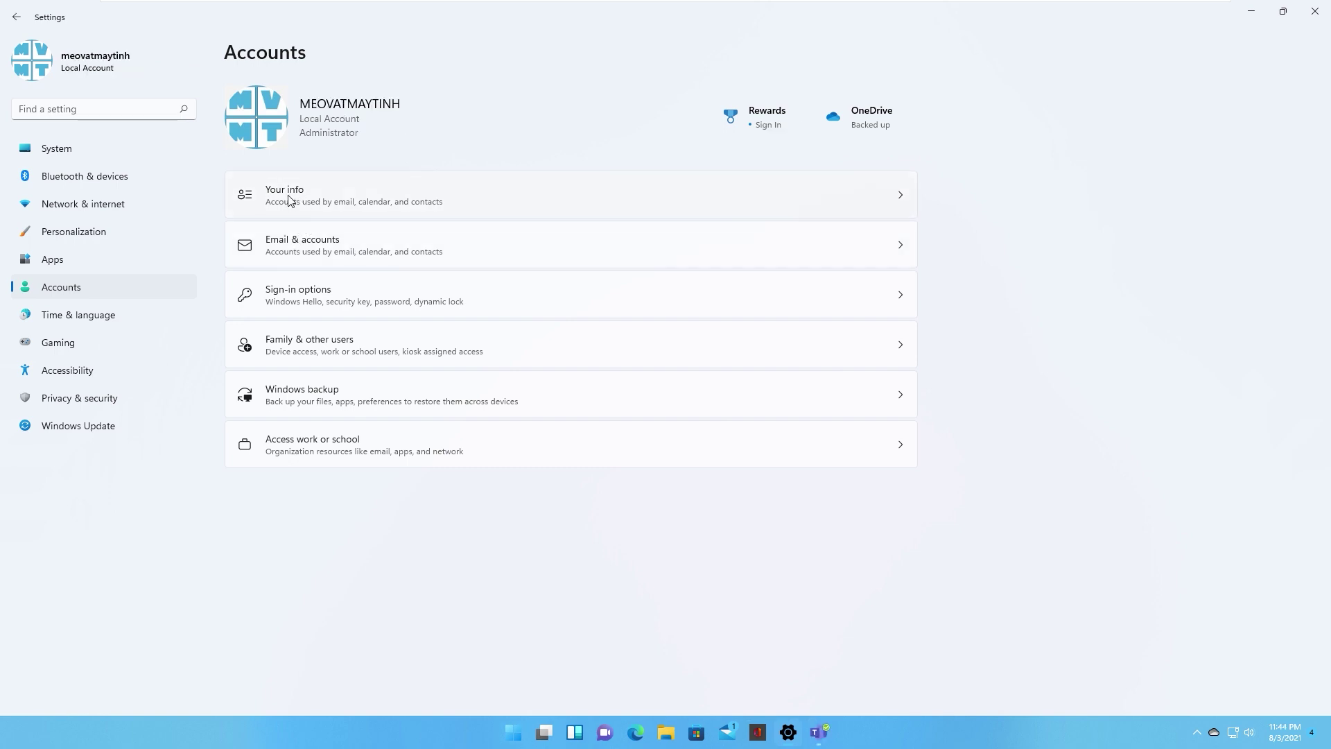
# Step: From Your info, sign in with a Microsoft account, entering its e-mail address and password
pyautogui.click(288, 199)
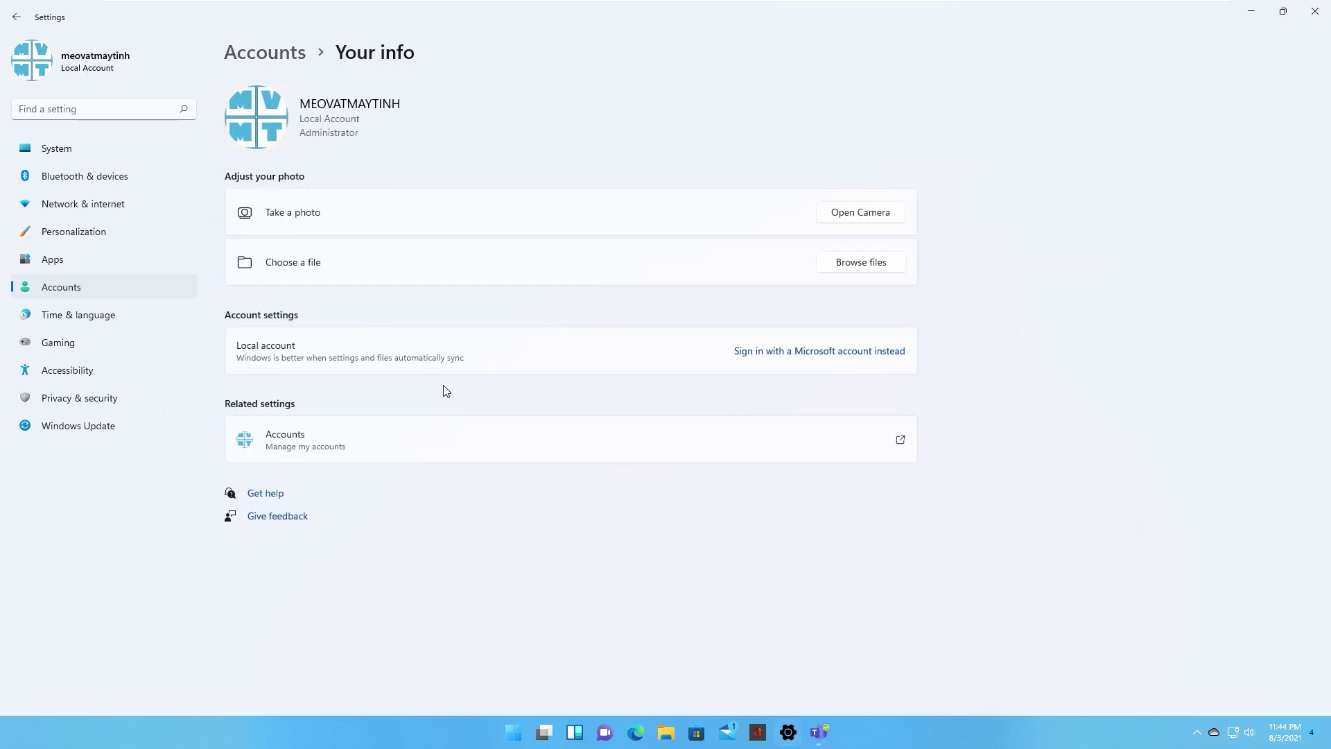
pyautogui.click(788, 353)
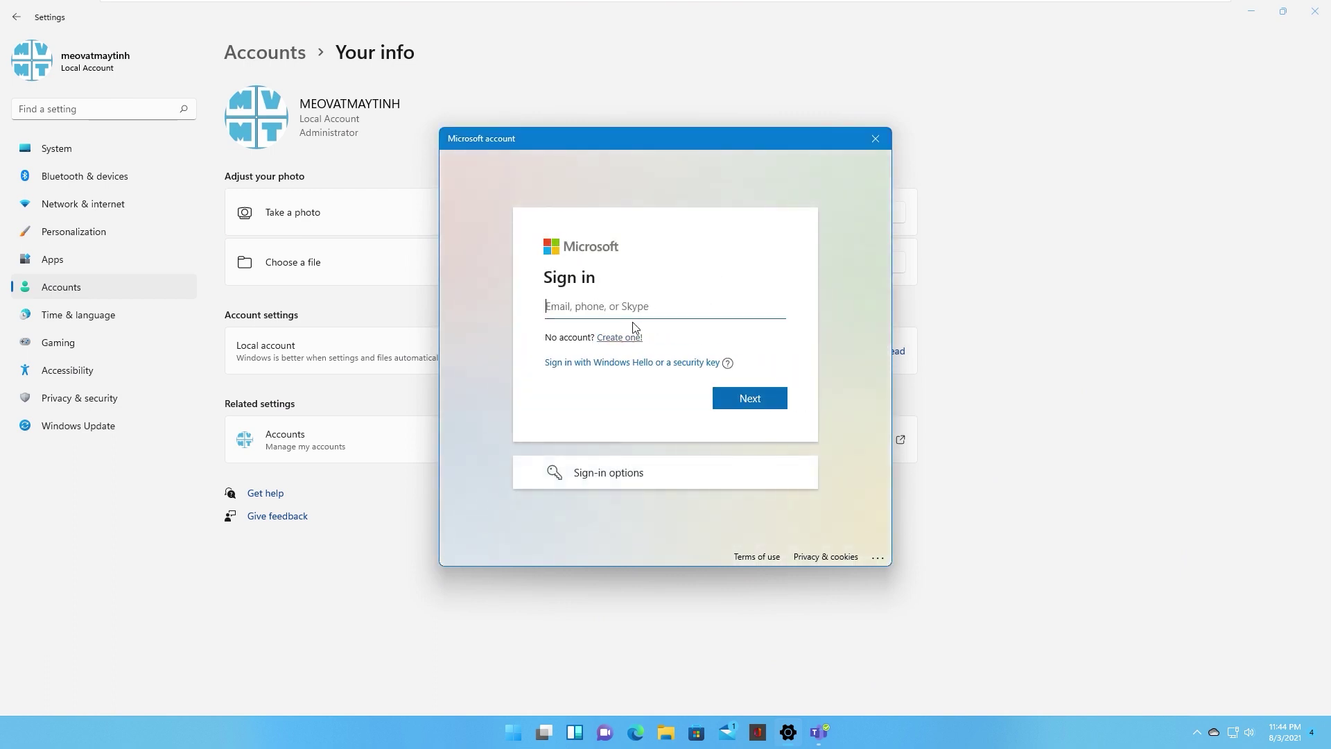
pyautogui.write('a')
pyautogui.press('BackSpace')
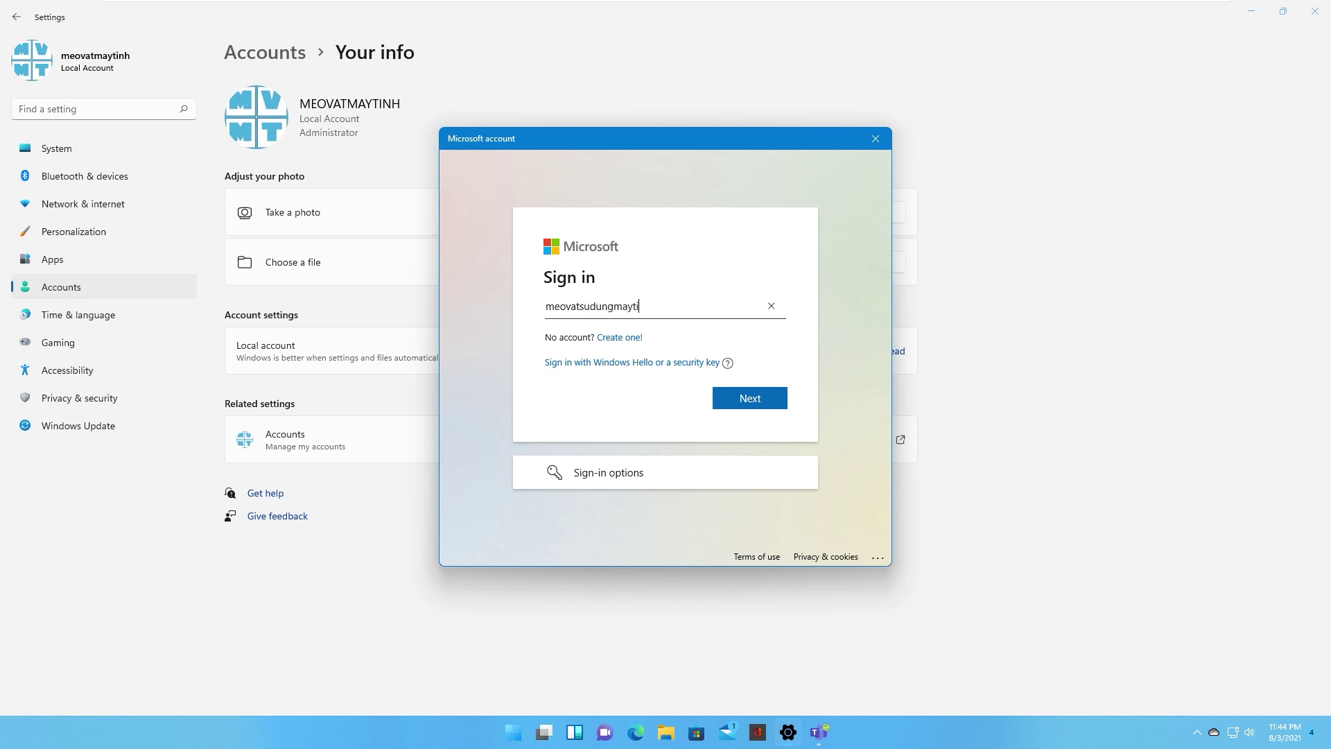
pyautogui.click(732, 394)
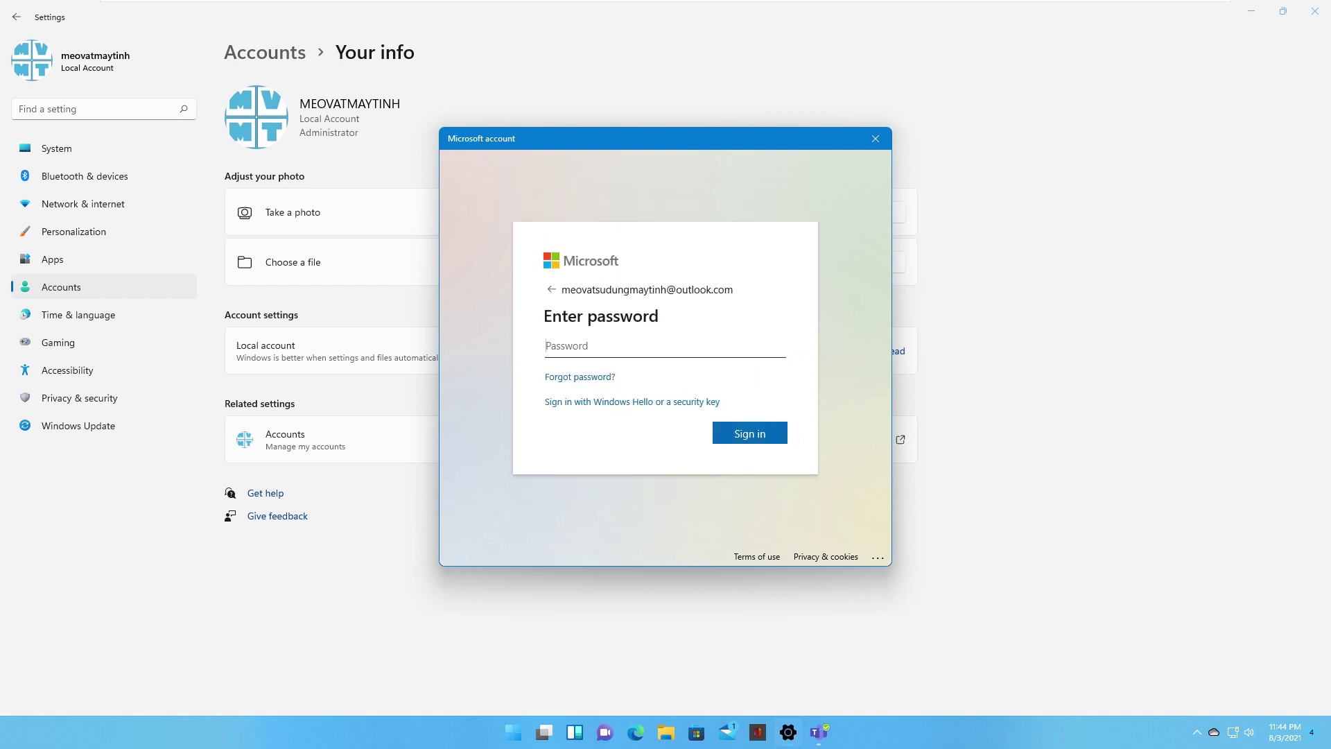
pyautogui.write('•••••••••')
pyautogui.press('Return')
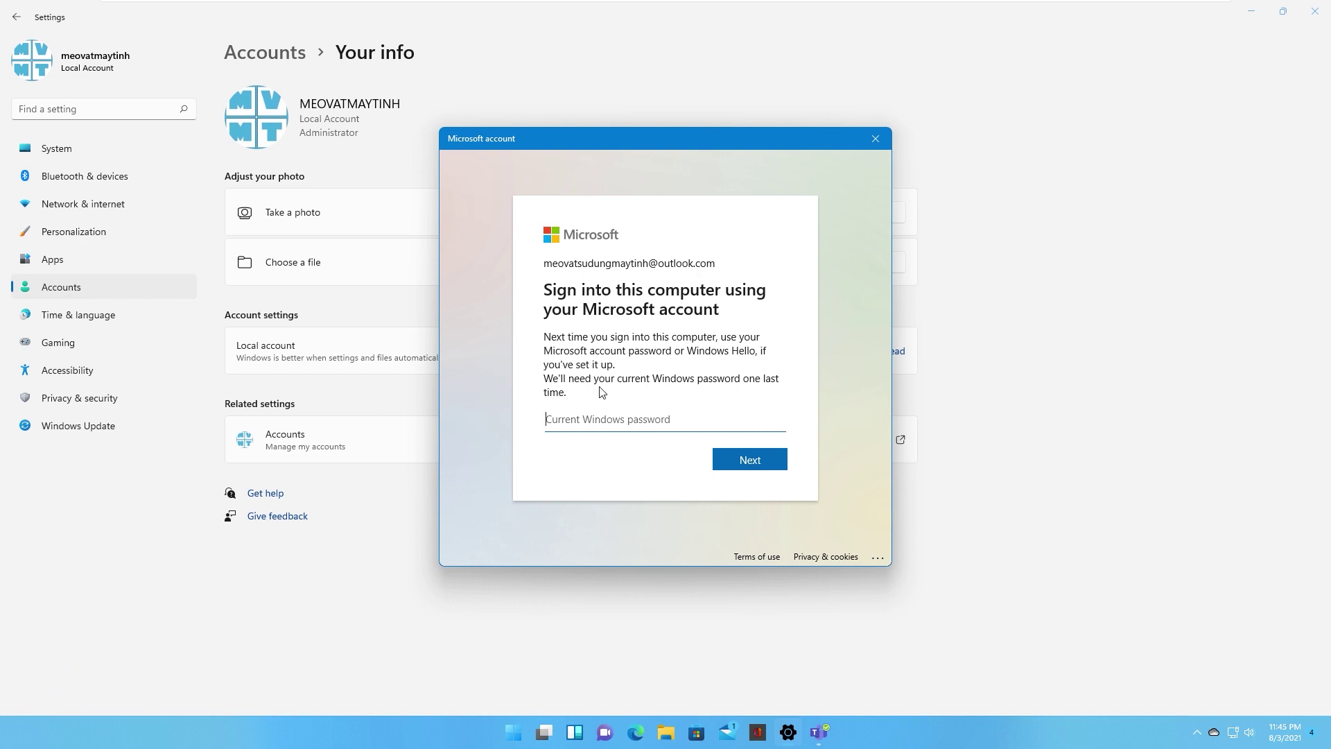
# Step: Confirm with the current Windows password, continue past One more step, and enter the PIN
pyautogui.write('••••••')
pyautogui.click(750, 462)
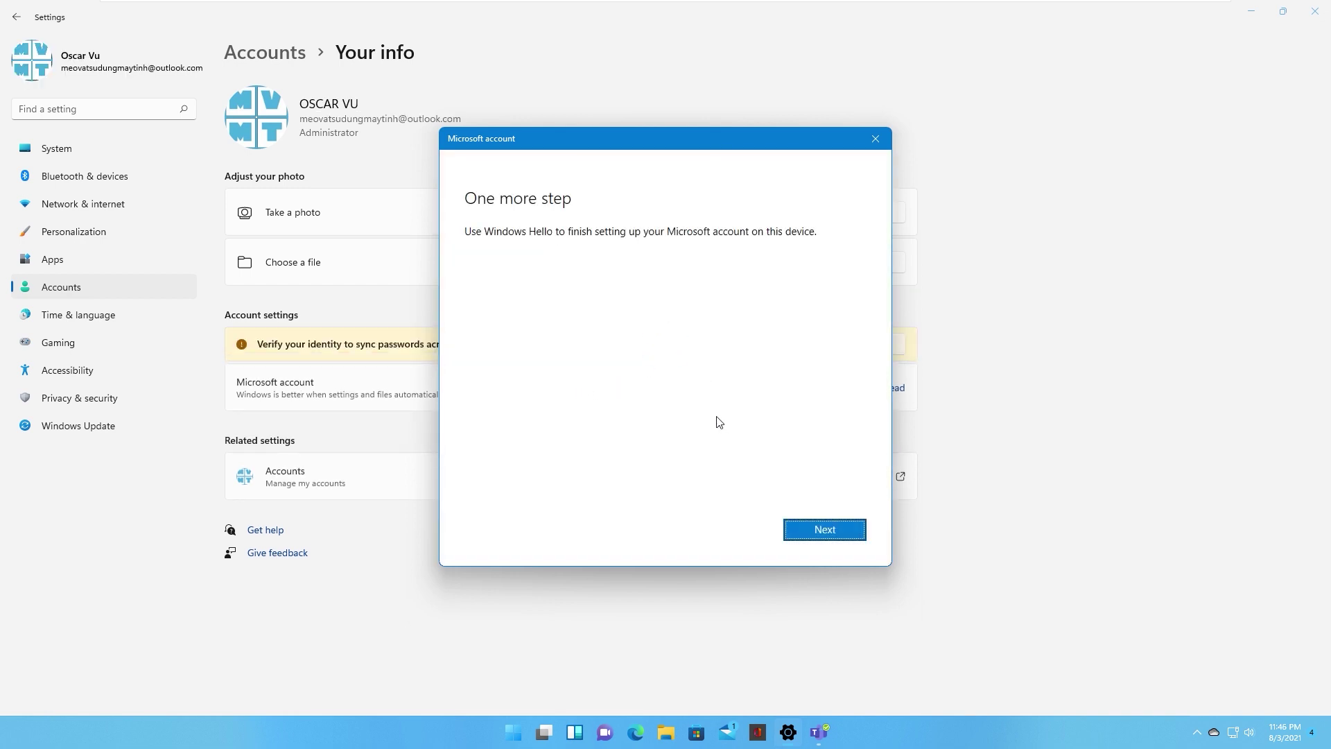
pyautogui.click(825, 532)
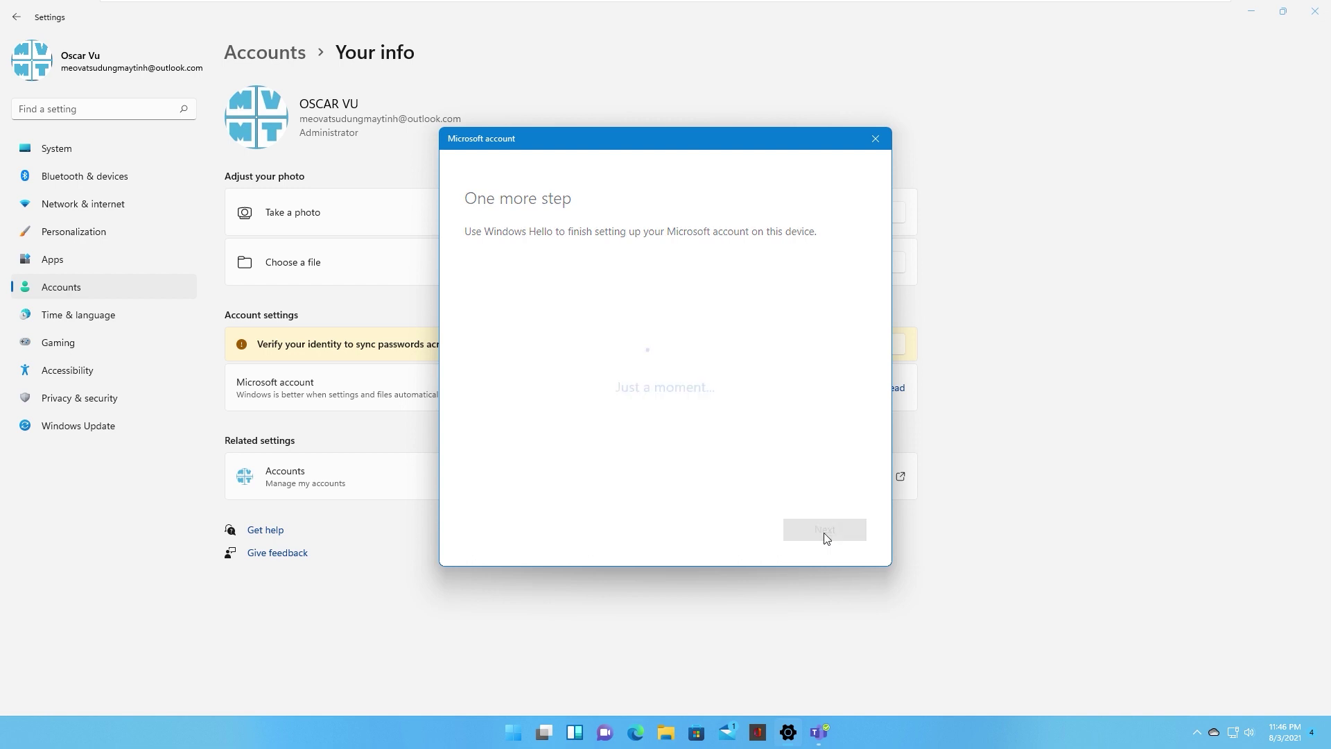
pyautogui.write('1')
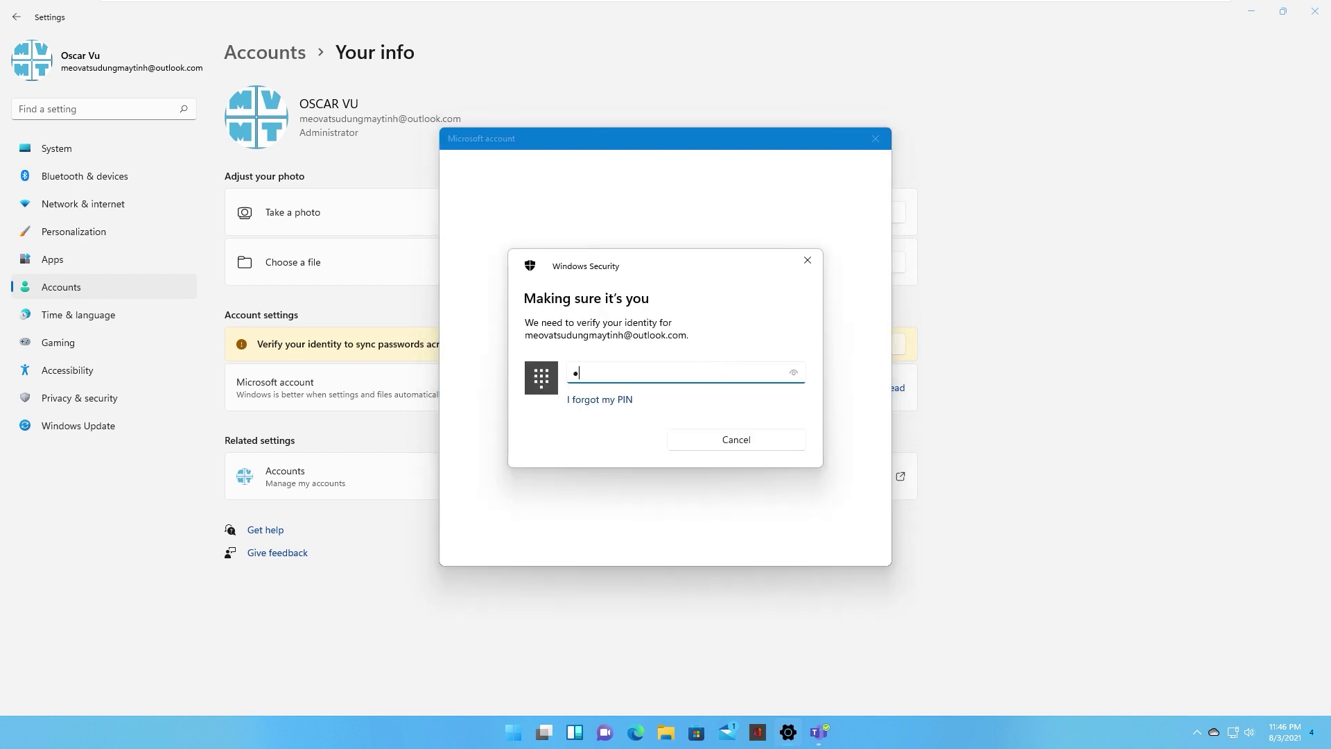
pyautogui.write('1')
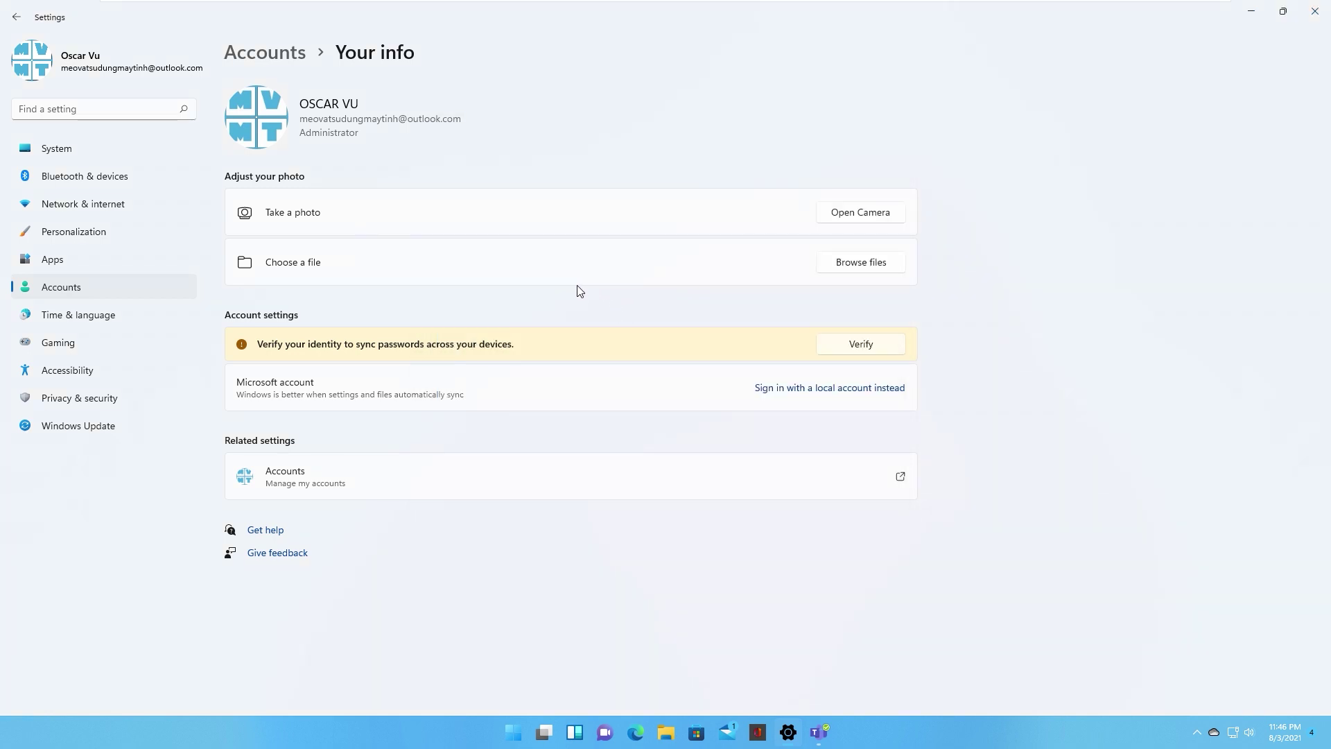
# Step: Go back to Accounts, open Widgets to confirm its cards load, then close it
pyautogui.click(16, 18)
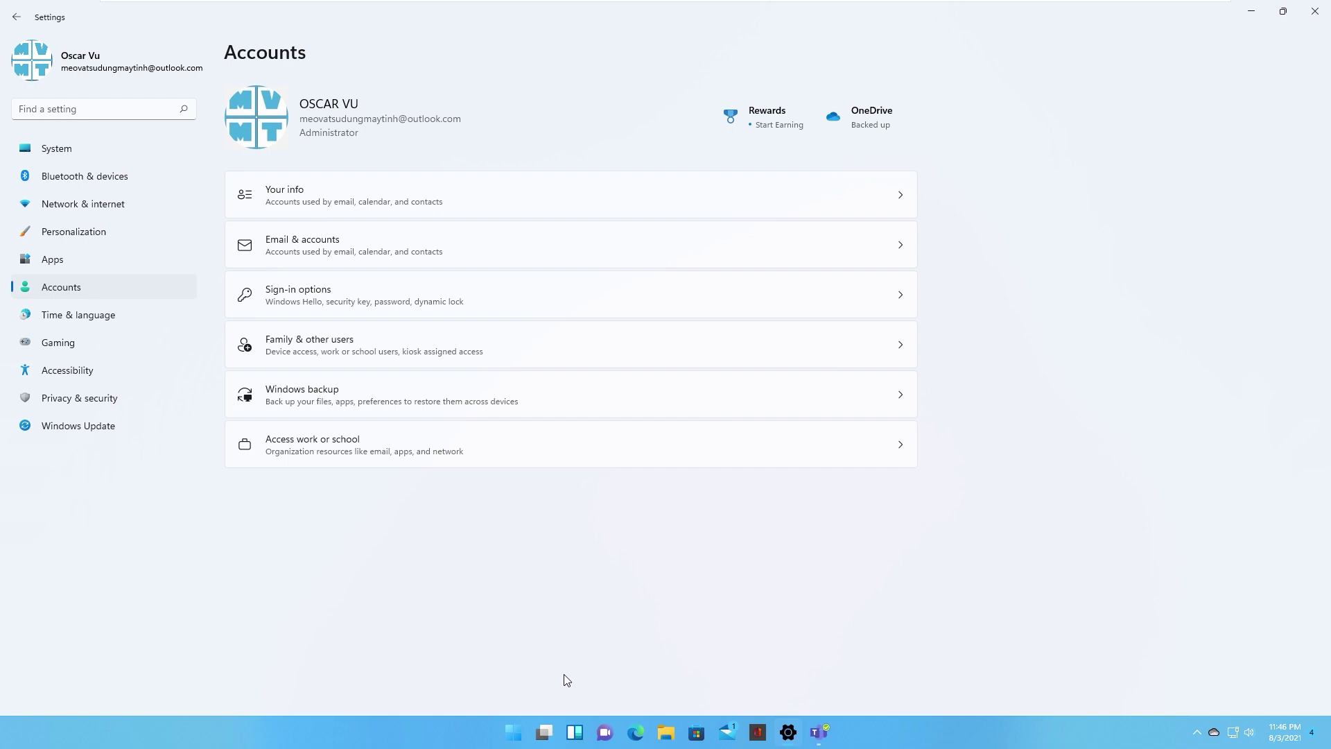
pyautogui.click(576, 736)
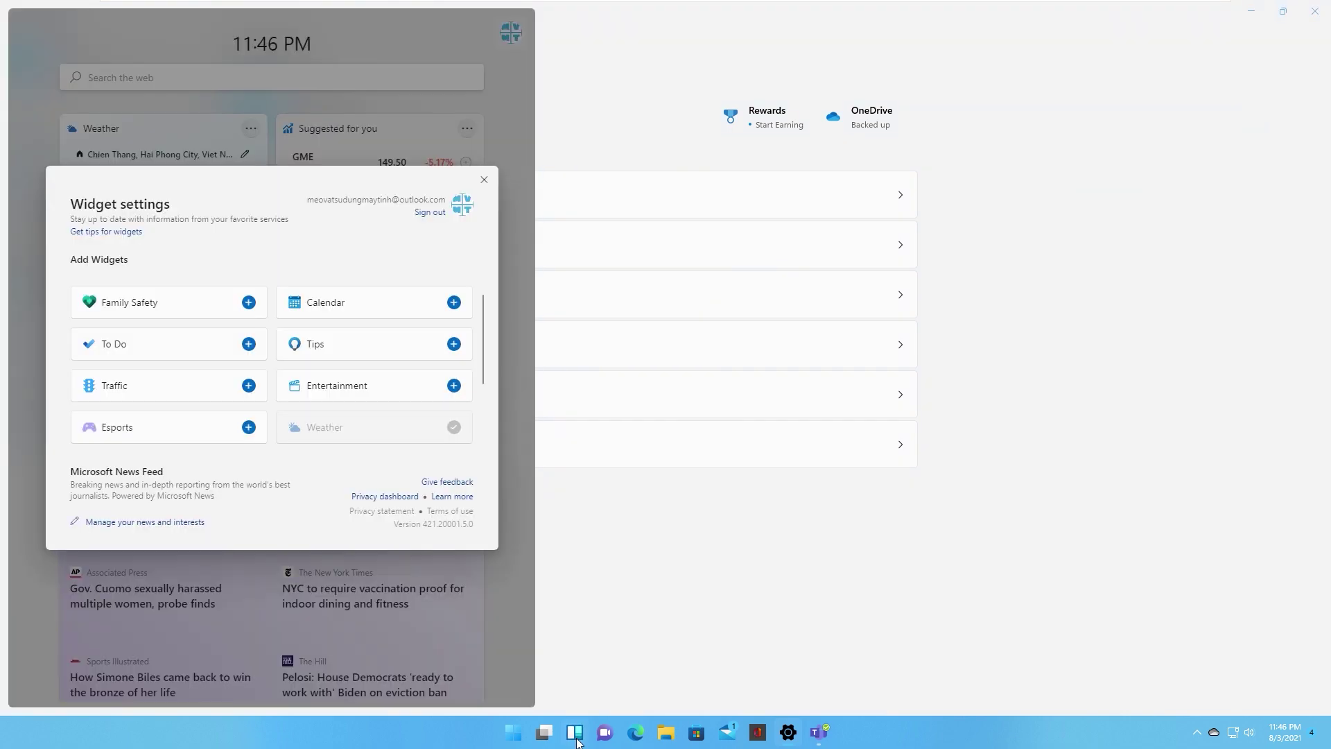
pyautogui.click(484, 179)
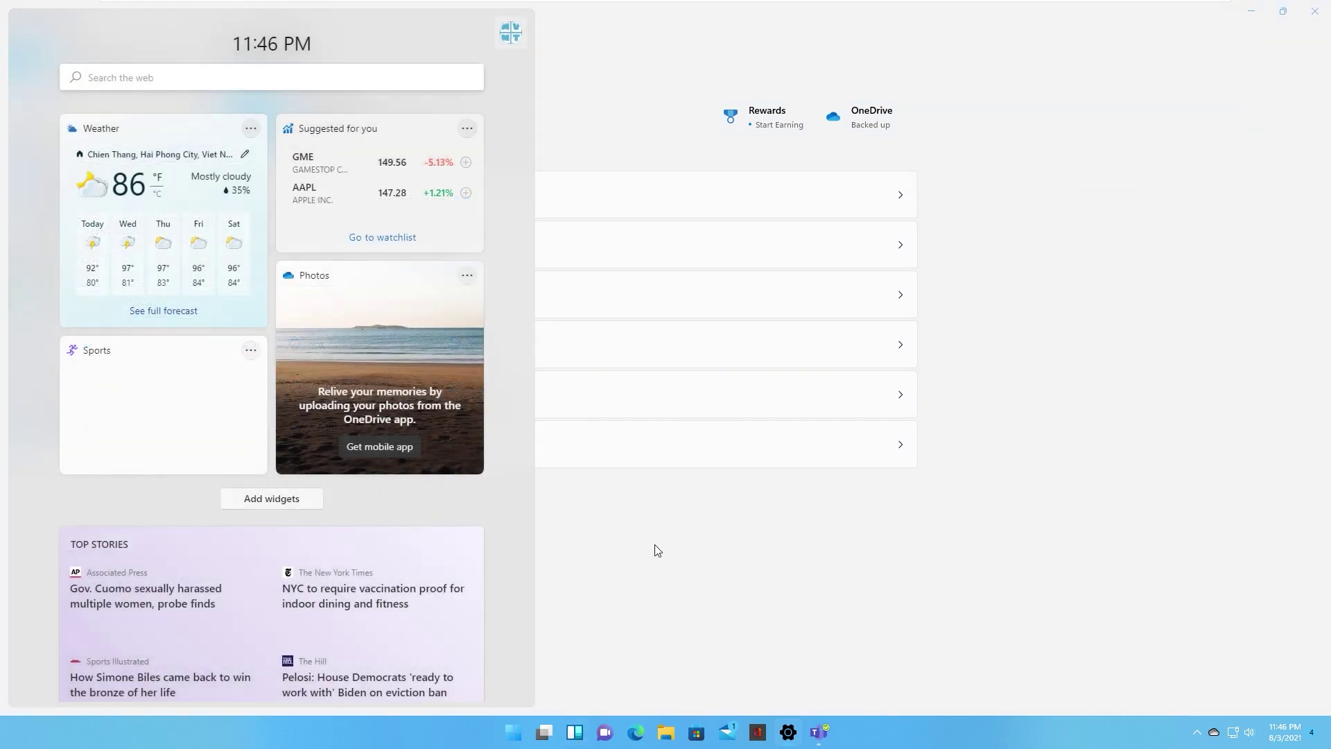
pyautogui.click(652, 518)
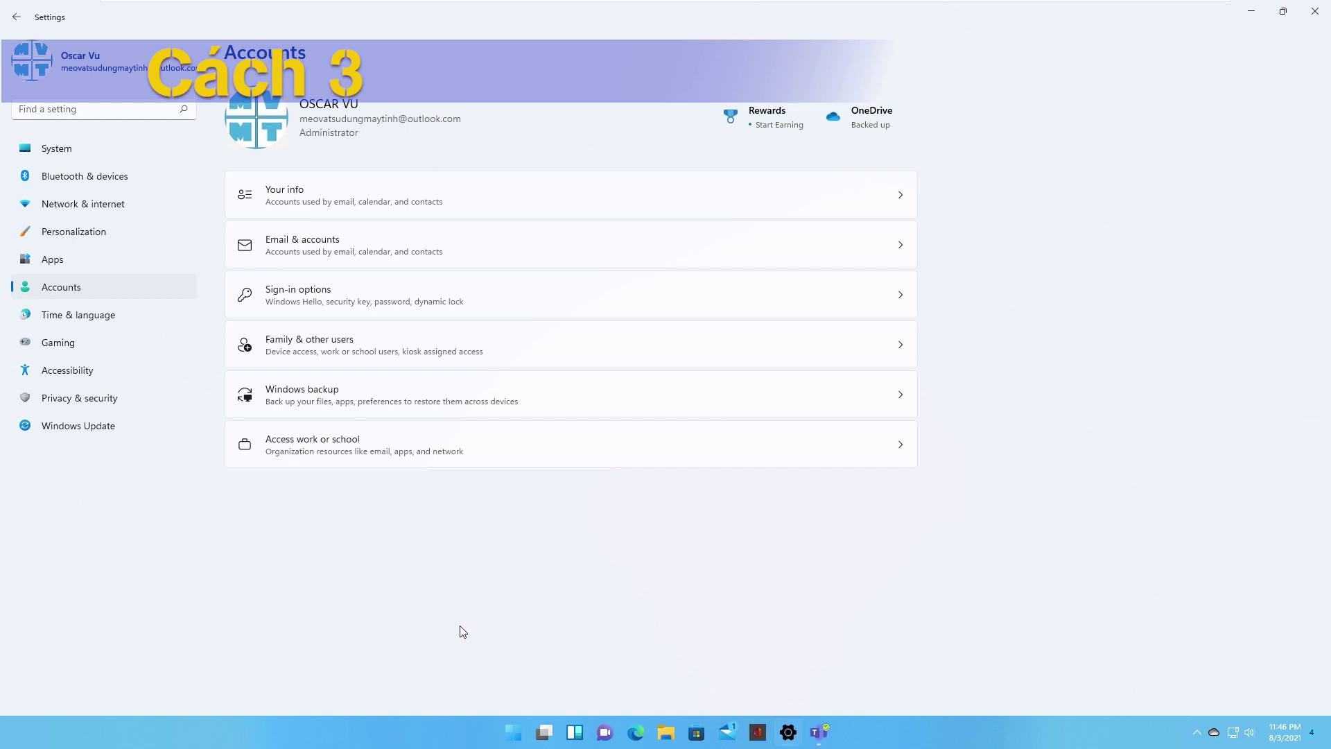
# Step: Open Task Manager with Ctrl+Shift+Esc in its detailed view
pyautogui.hotkey('ctrl', 'shift', 'Escape')
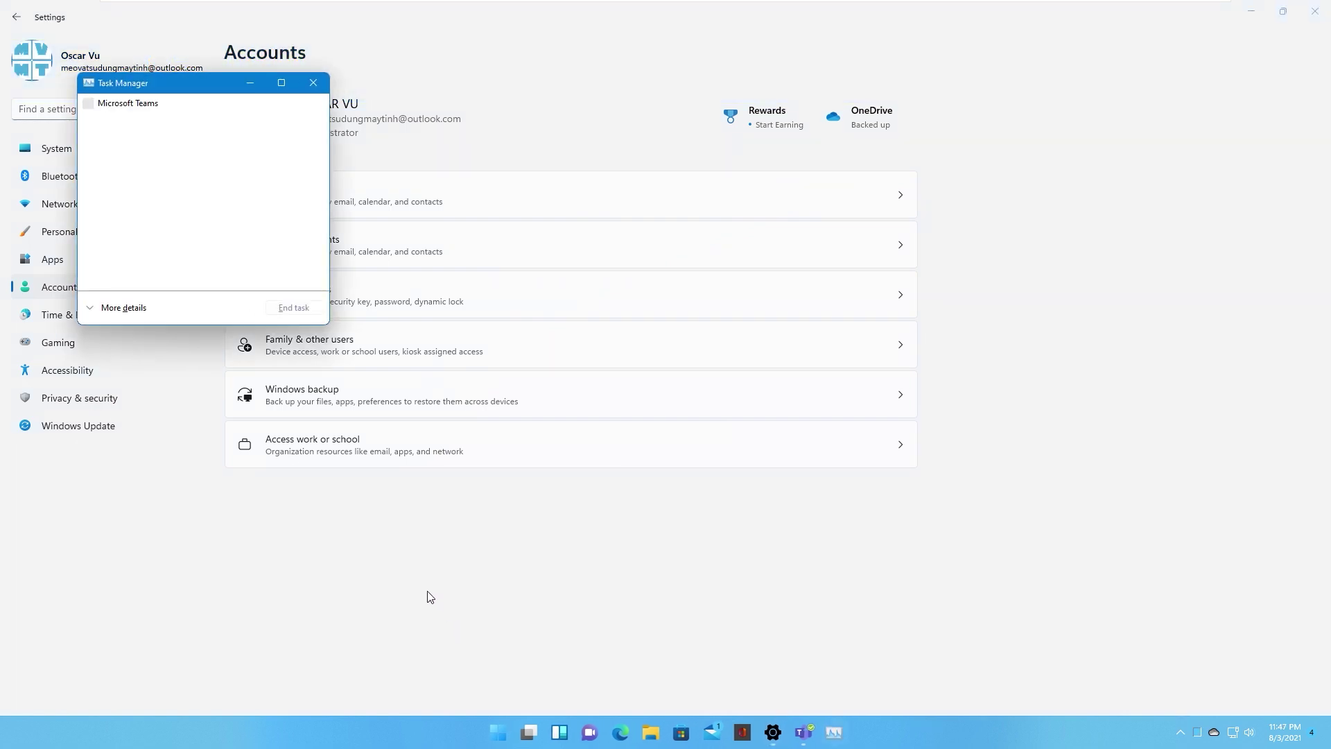
pyautogui.moveTo(184, 82); pyautogui.dragTo(363, 120)
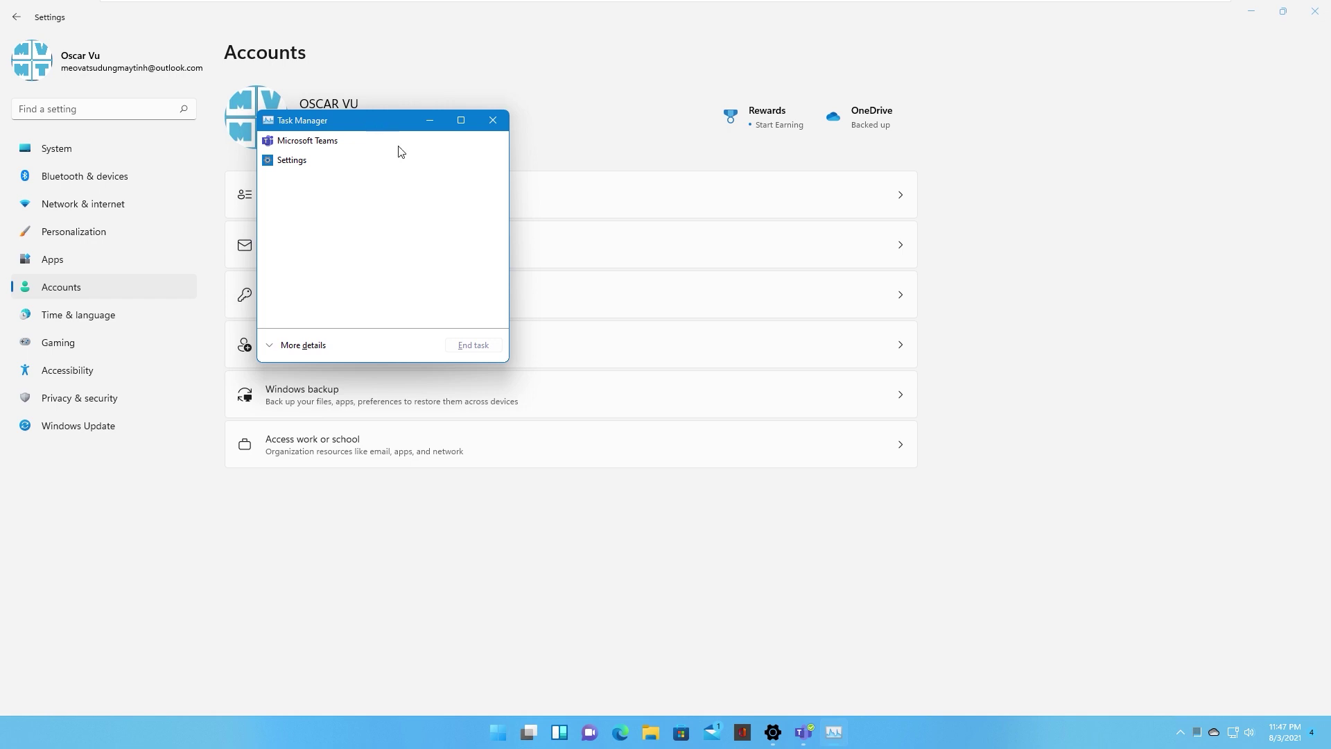
pyautogui.click(300, 346)
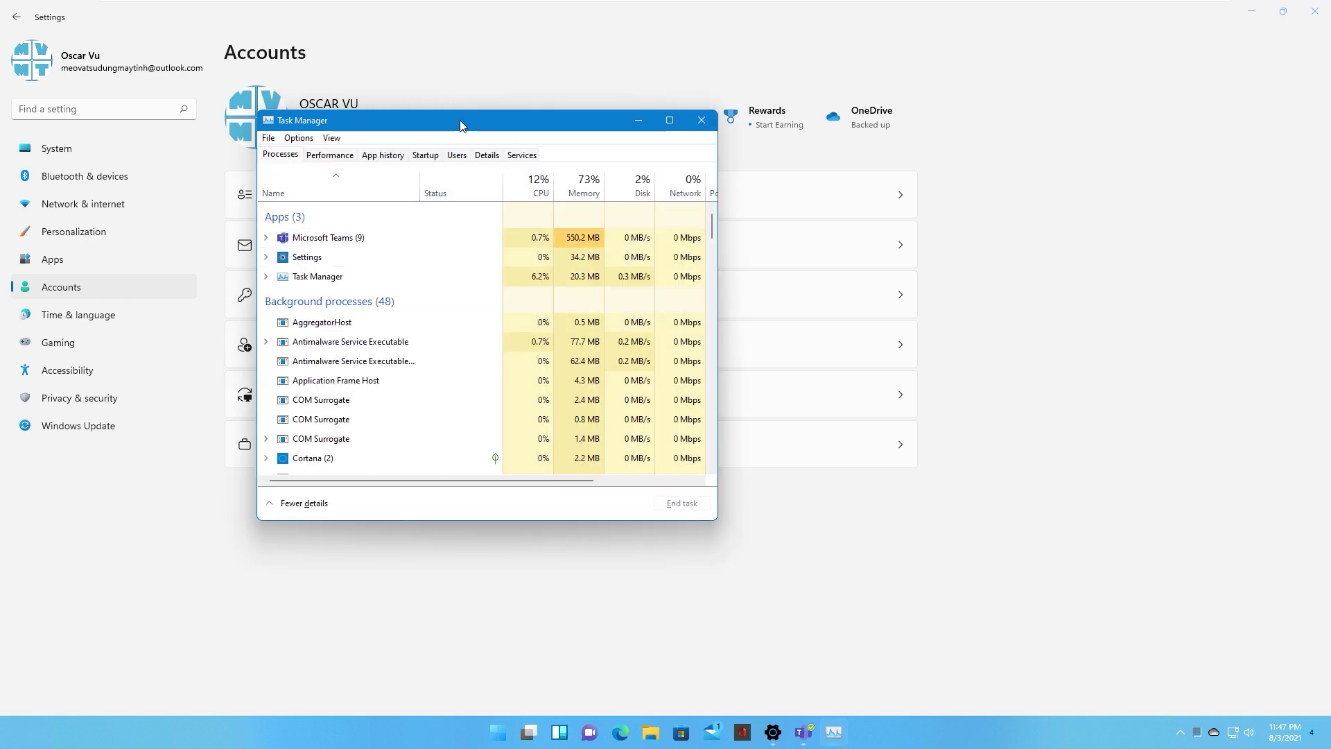
pyautogui.moveTo(461, 126); pyautogui.dragTo(639, 169)
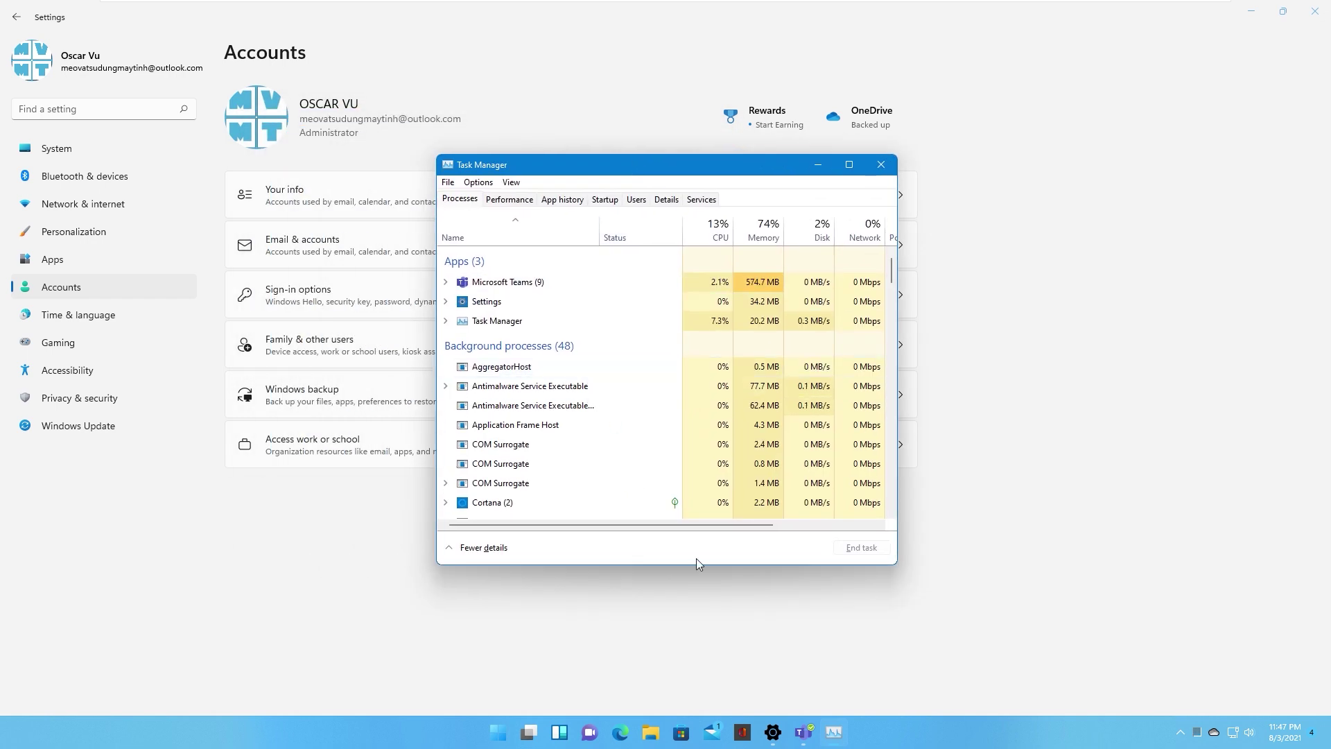
# Step: Close Microsoft Teams and Settings from their taskbar previews
pyautogui.moveTo(805, 732)
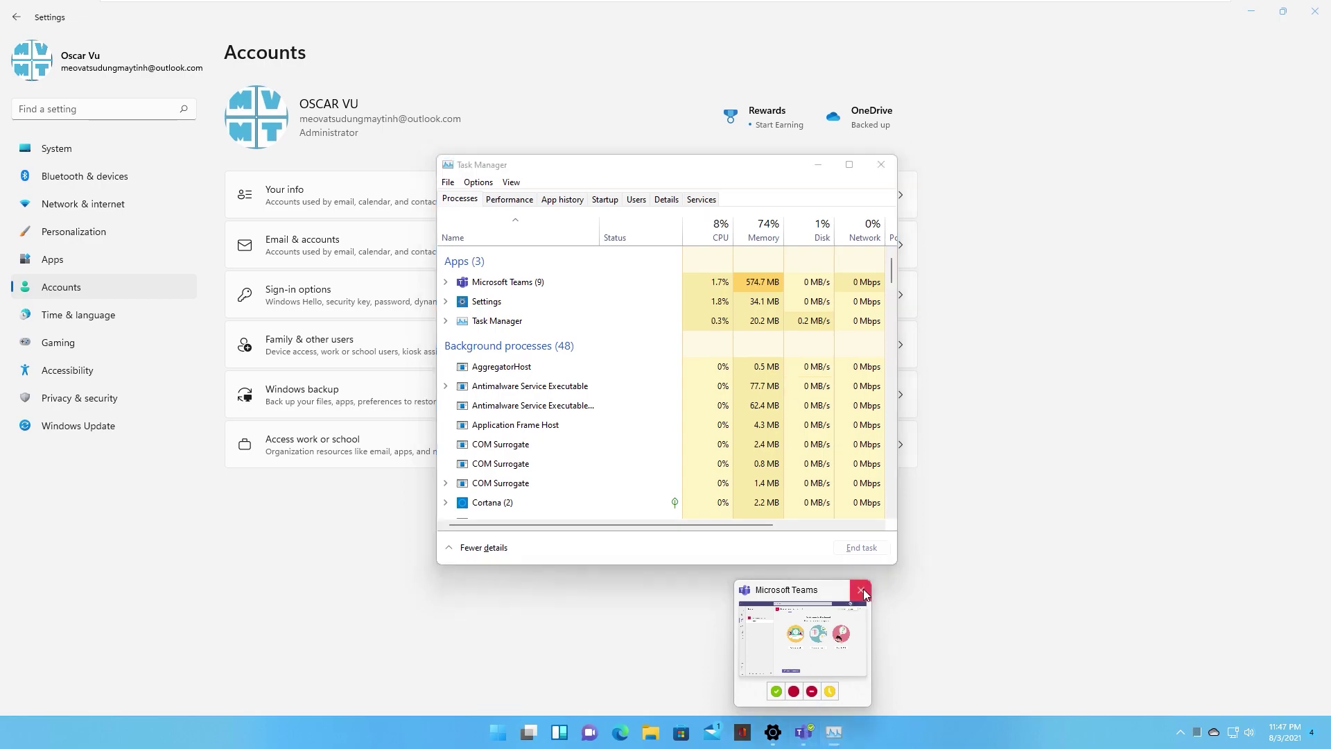
pyautogui.click(863, 588)
pyautogui.click(850, 614)
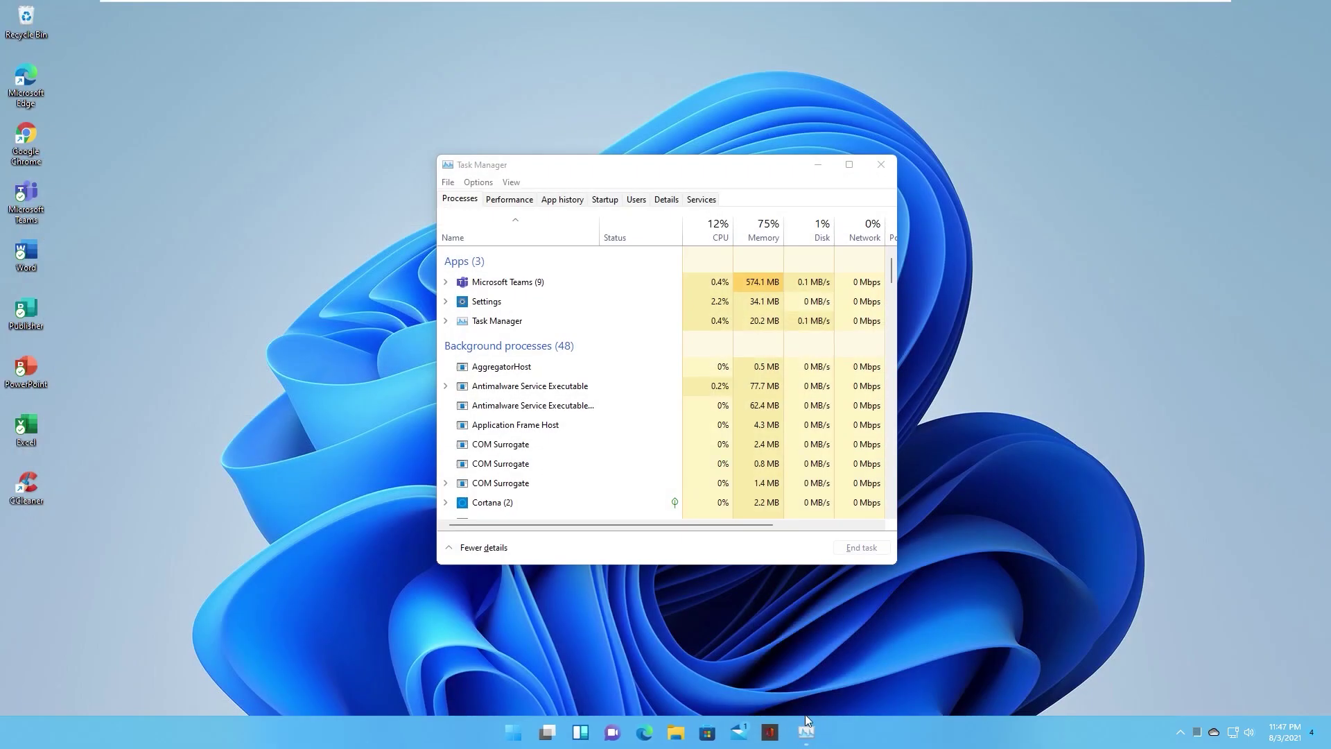
# Step: Maximize Task Manager and scroll the process list to Windows Explorer
pyautogui.scroll(-14, 604, 306)
pyautogui.scroll(-14, 602, 386)
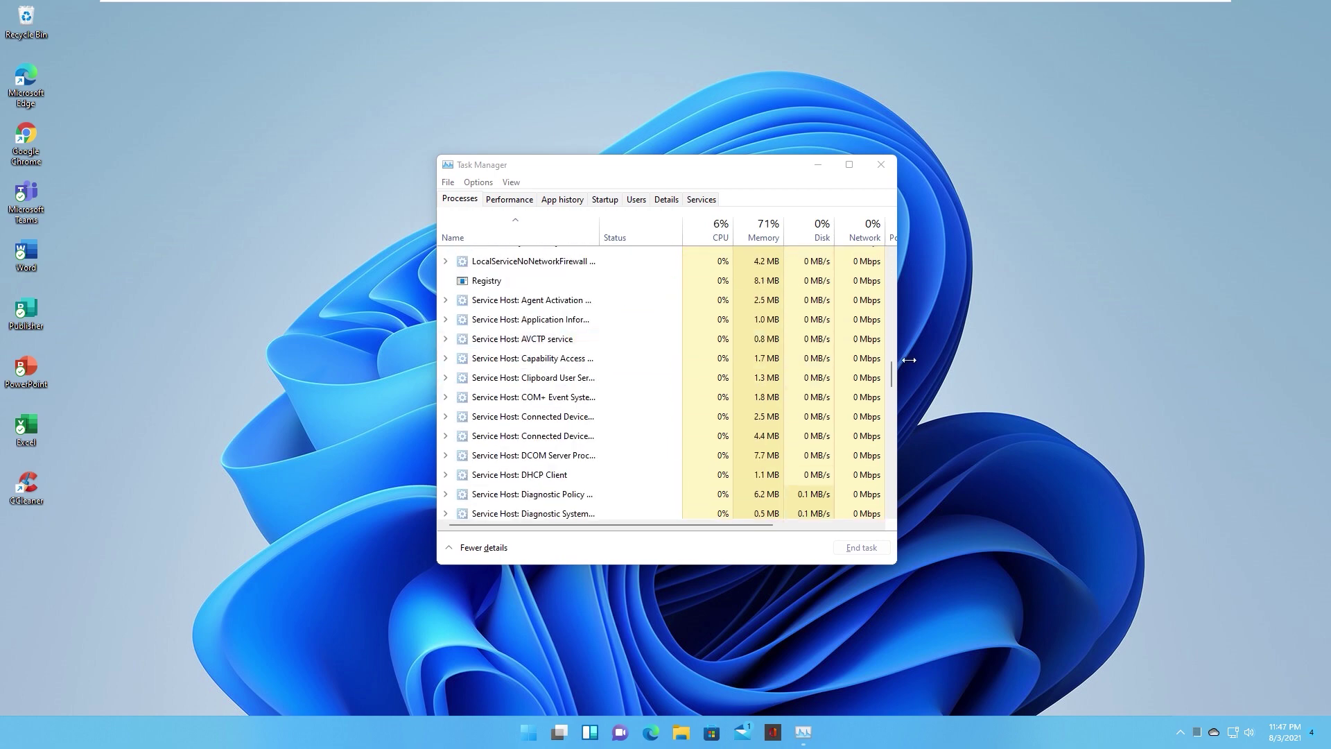
pyautogui.click(848, 164)
pyautogui.scroll(1, 177, 270)
pyautogui.scroll(12, 177, 270)
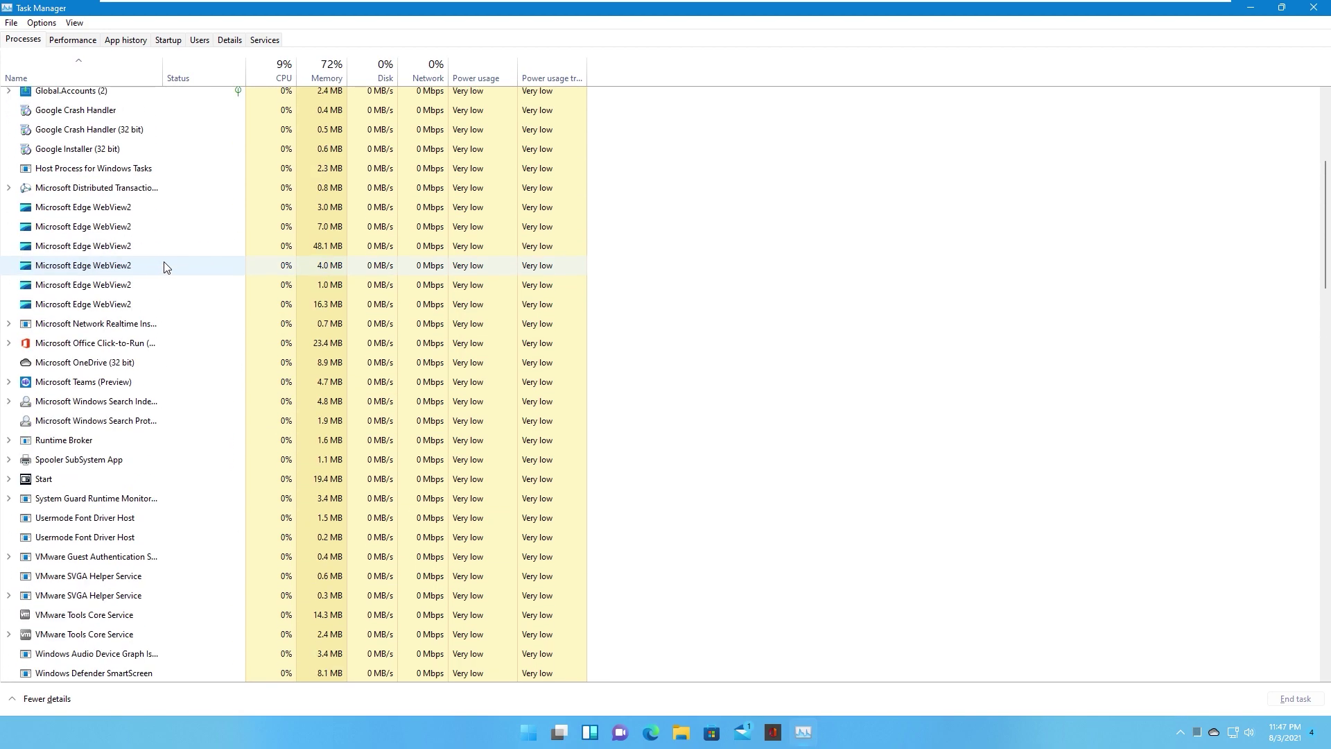
pyautogui.scroll(3, 164, 266)
pyautogui.scroll(-5, 172, 289)
pyautogui.scroll(-16, 172, 291)
pyautogui.scroll(-15, 156, 355)
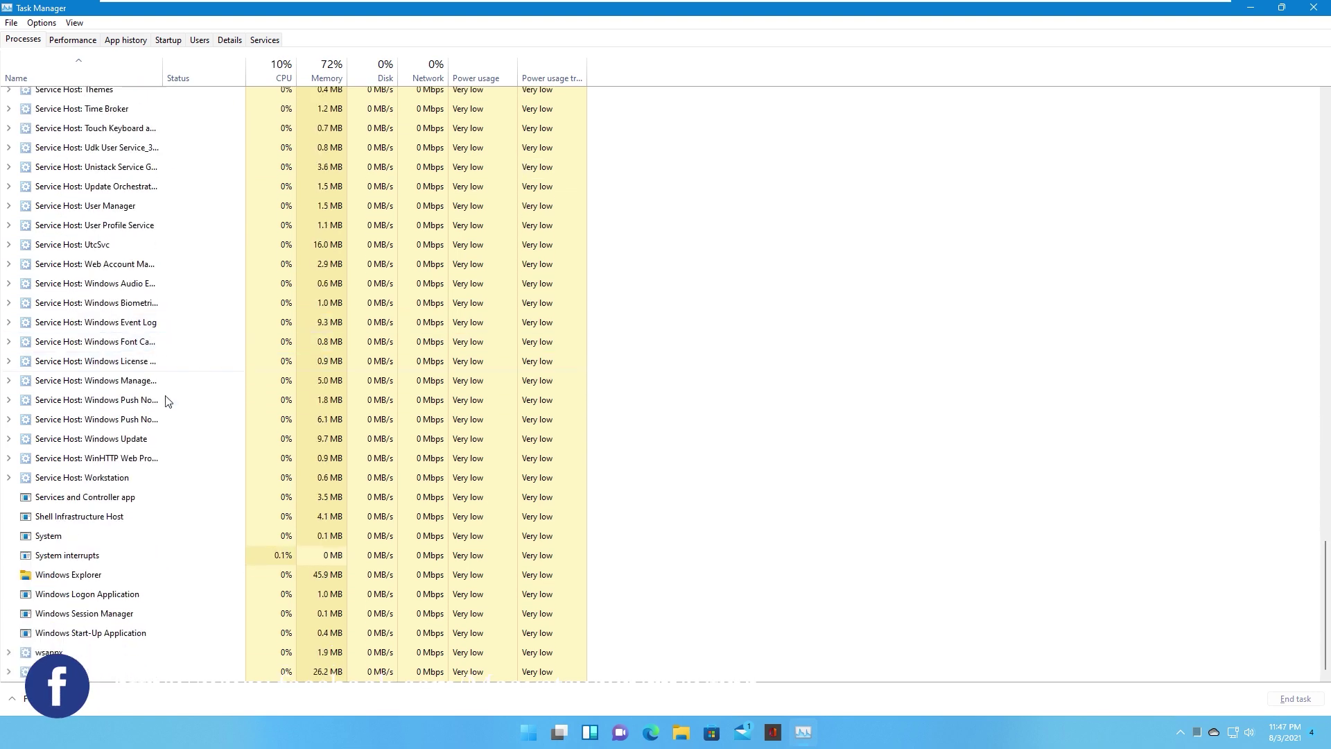
# Step: Restart Windows Explorer and confirm the Widgets board still opens
pyautogui.rightClick(73, 575)
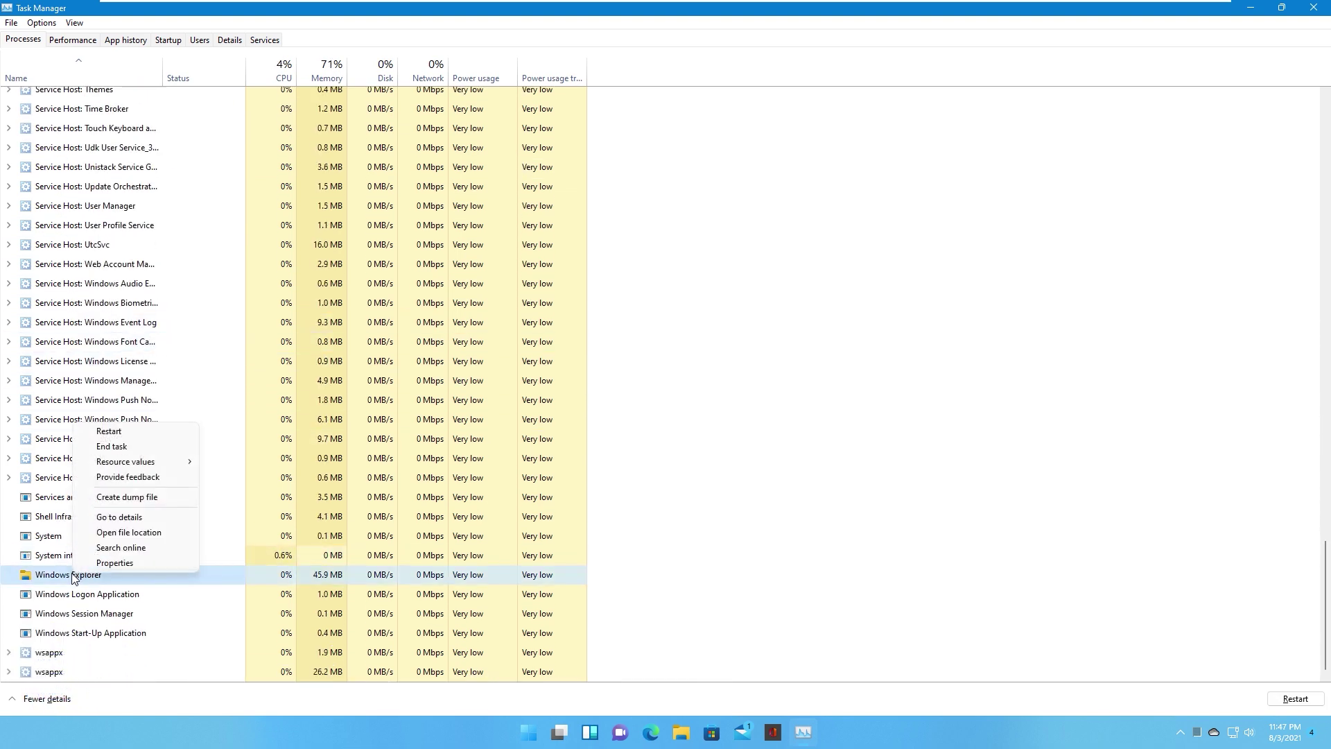
pyautogui.click(109, 432)
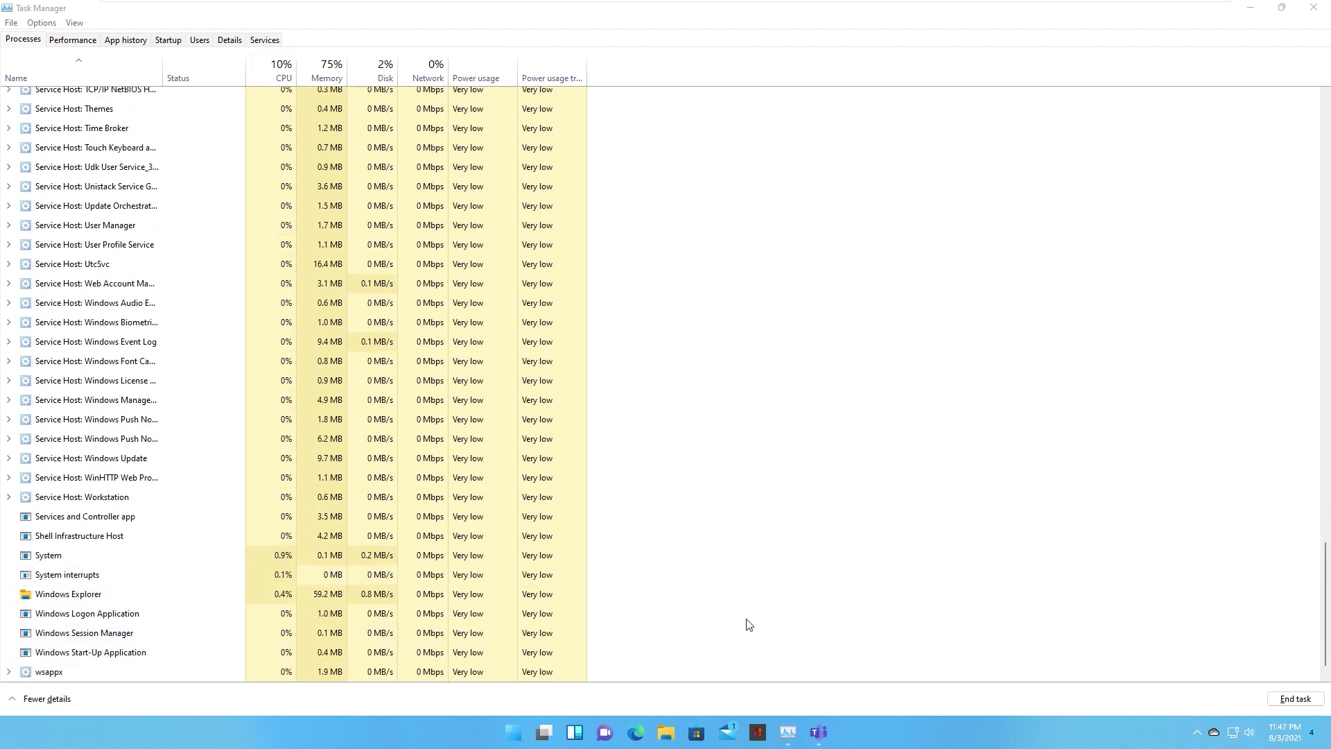
pyautogui.click(576, 741)
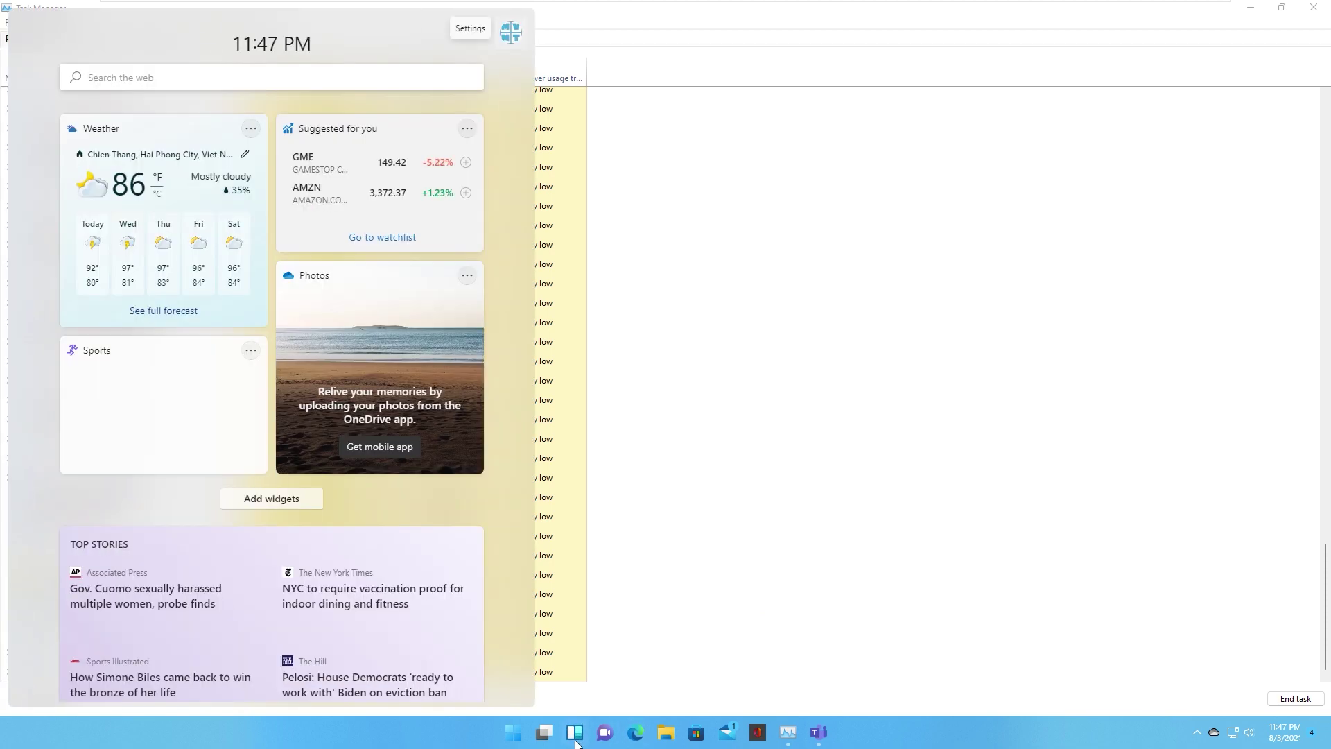
pyautogui.click(576, 741)
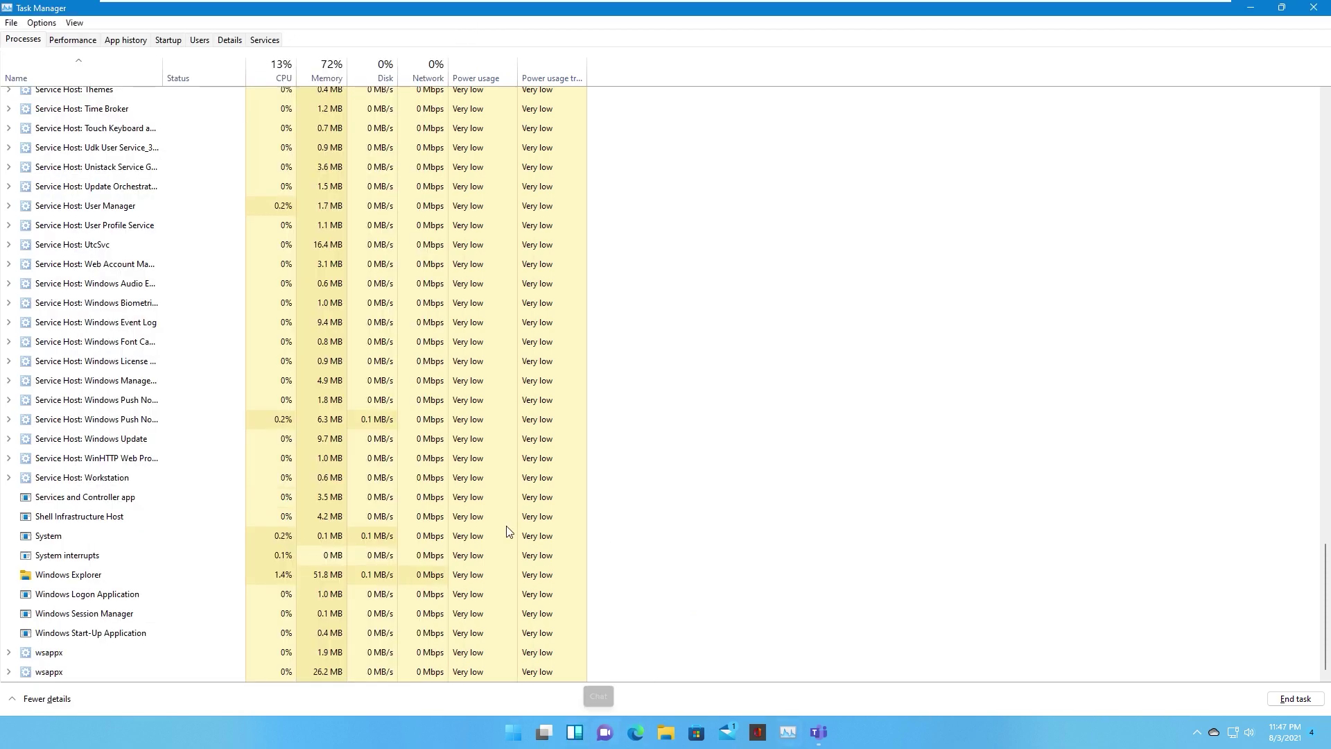
pyautogui.scroll(20, 201, 457)
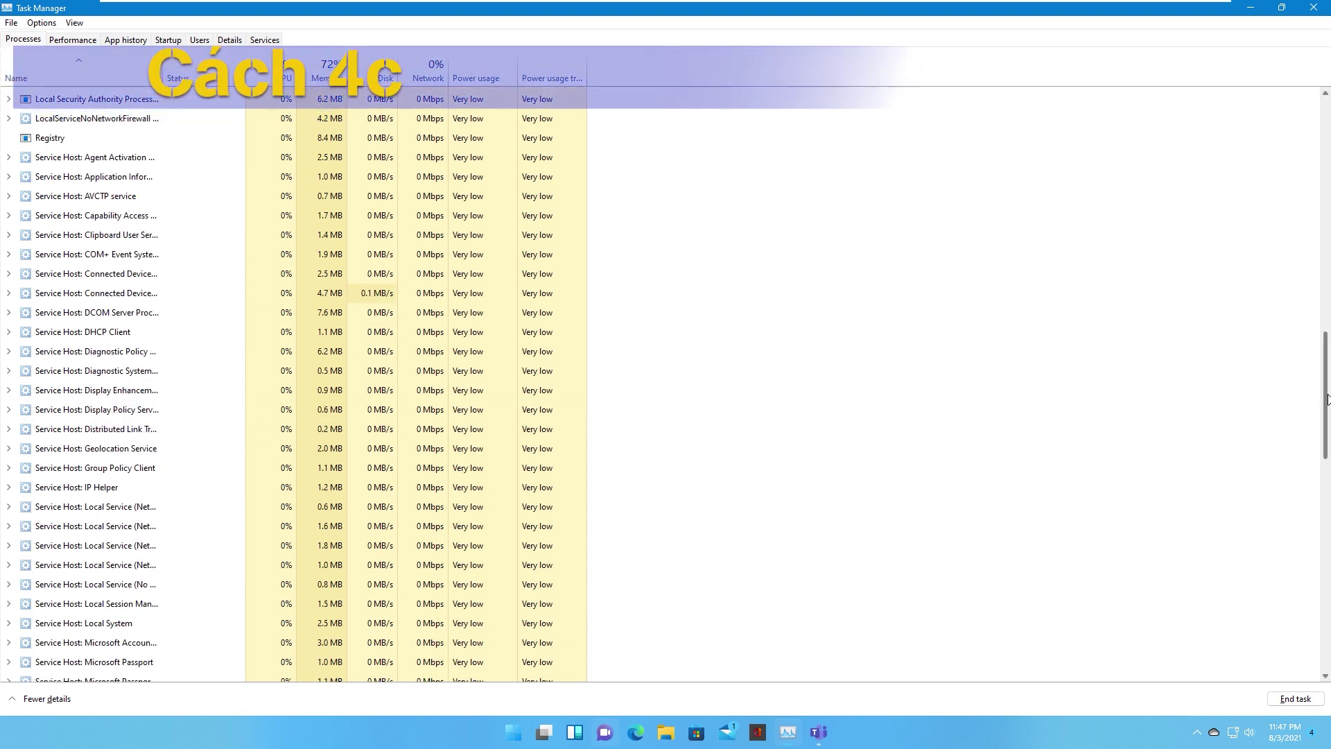
# Step: End the Windows Widgets background process and close Task Manager
pyautogui.scroll(4, 1326, 344)
pyautogui.scroll(3, 1326, 344)
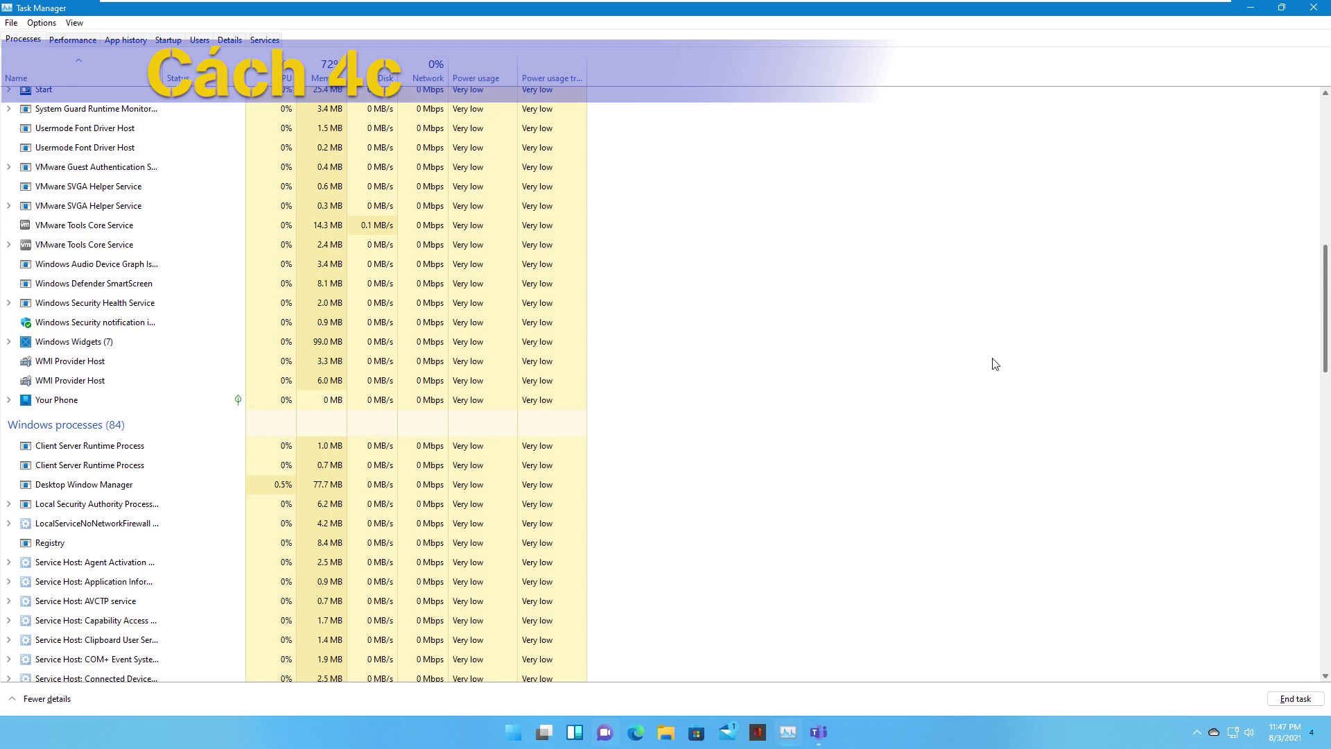
pyautogui.rightClick(73, 343)
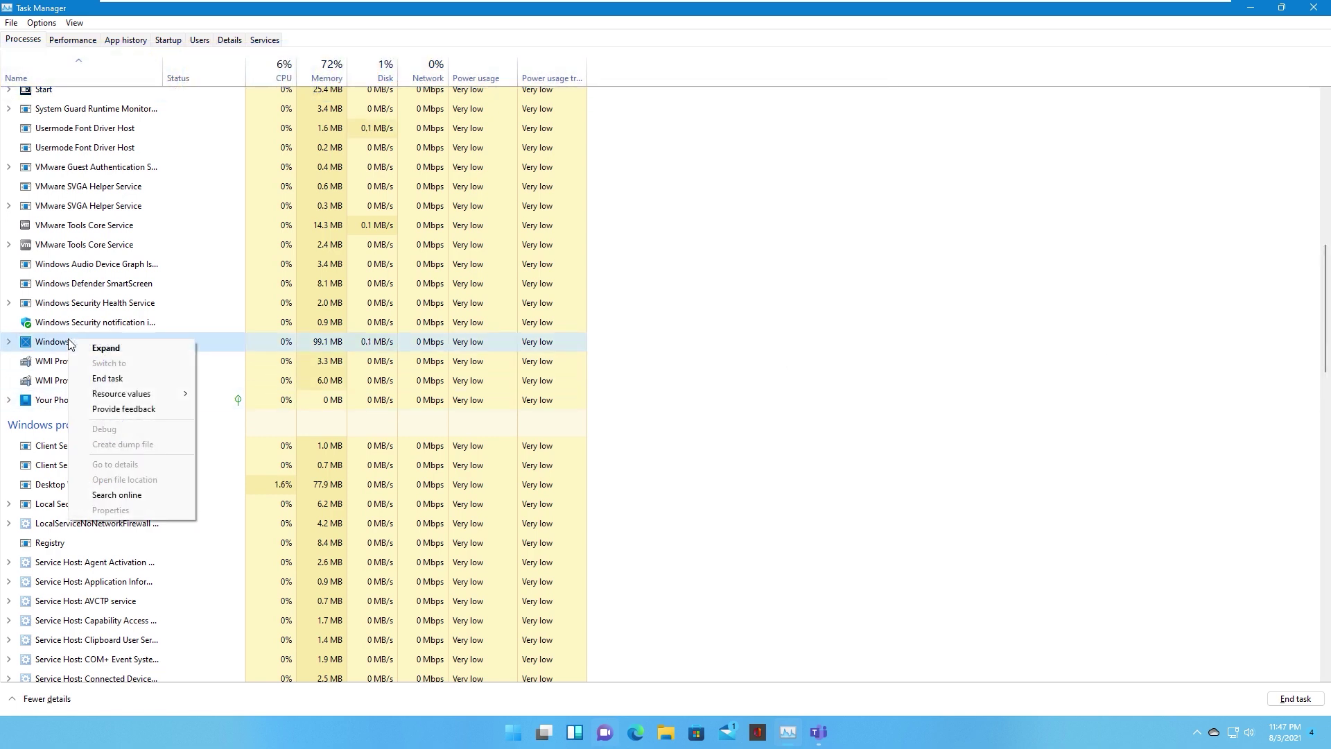
pyautogui.click(105, 379)
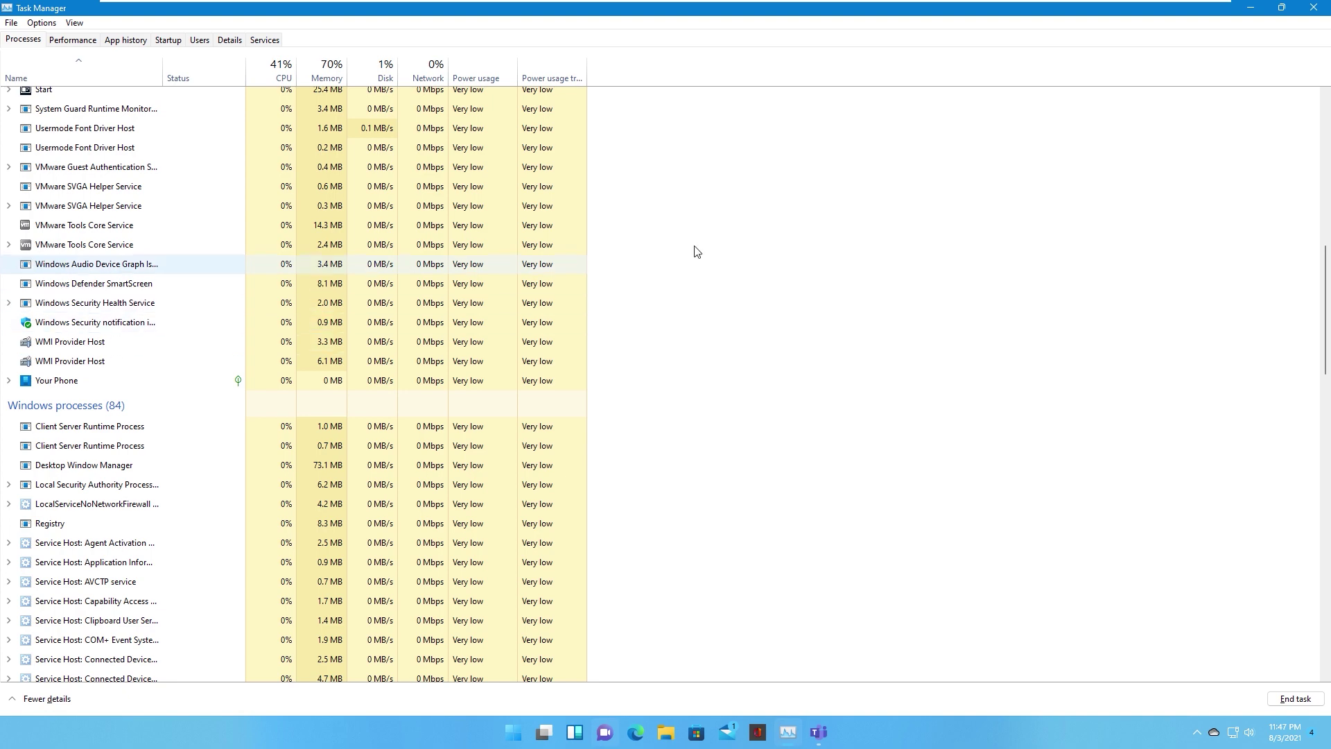
pyautogui.click(1314, 9)
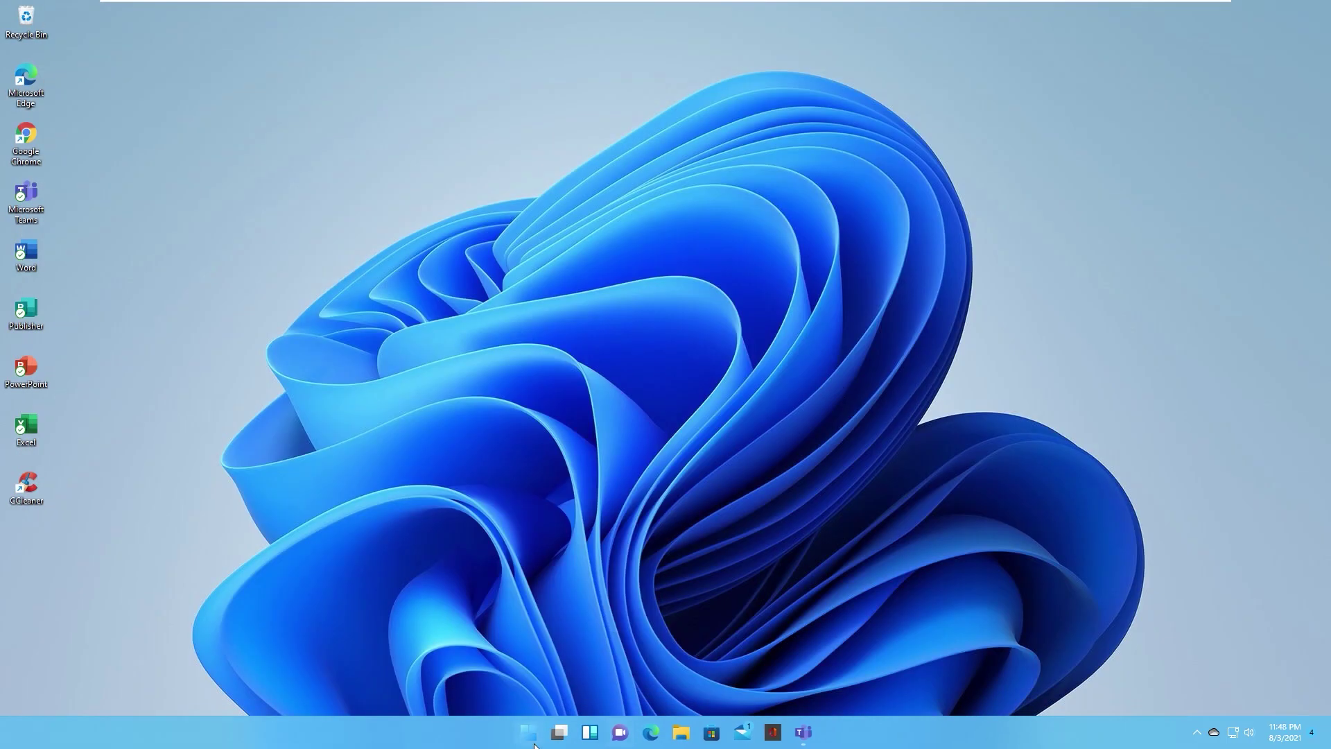
# Step: Restart the PC from the Start power menu and sign back in with the PIN
pyautogui.click(529, 732)
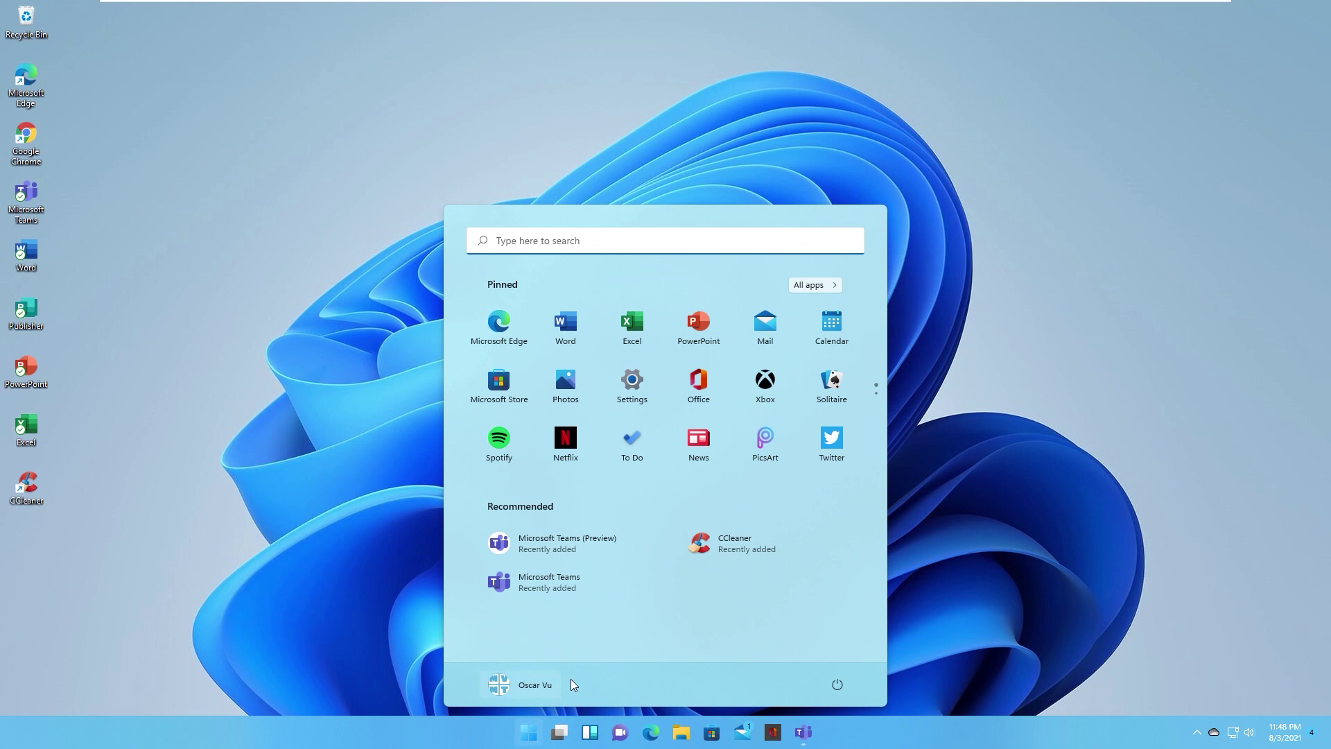
pyautogui.click(838, 682)
pyautogui.click(833, 656)
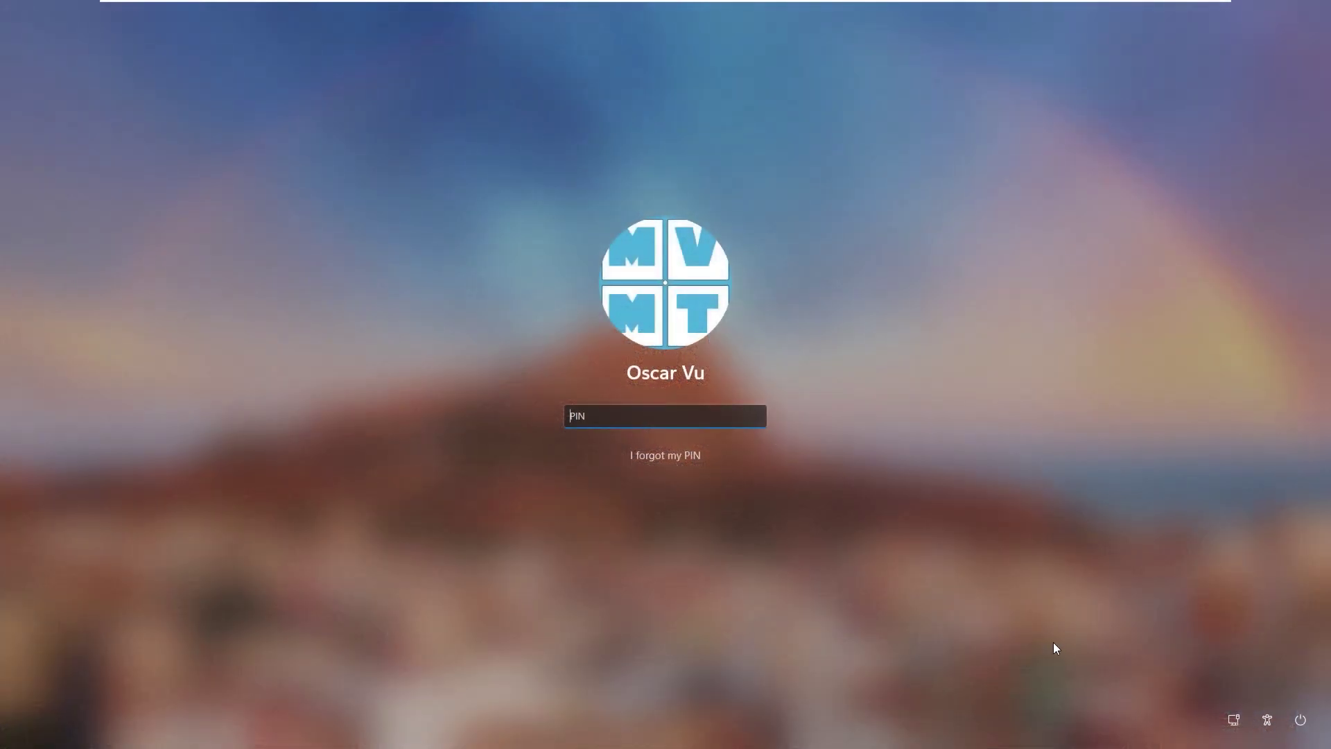
pyautogui.write('•')
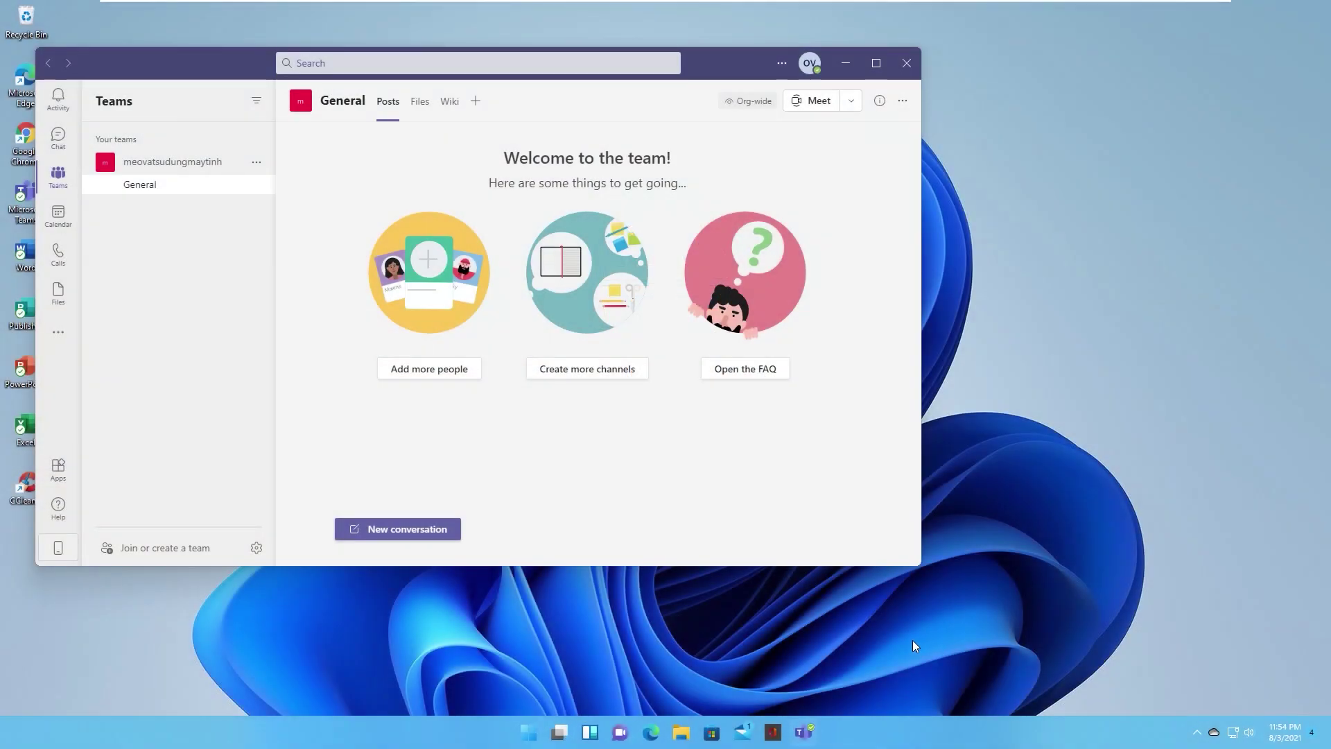
# Step: Minimize Teams and open the Widgets panel repeatedly to confirm it loads
pyautogui.click(845, 62)
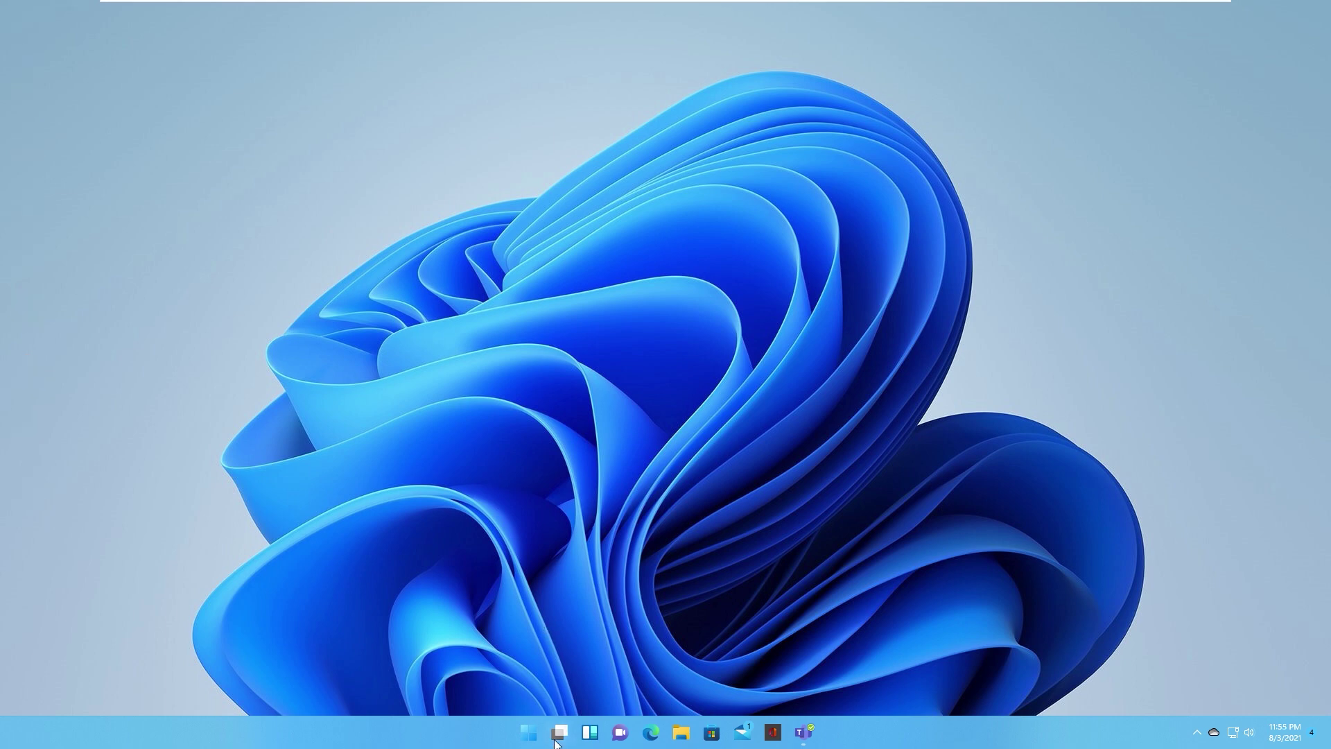
pyautogui.moveTo(560, 732)
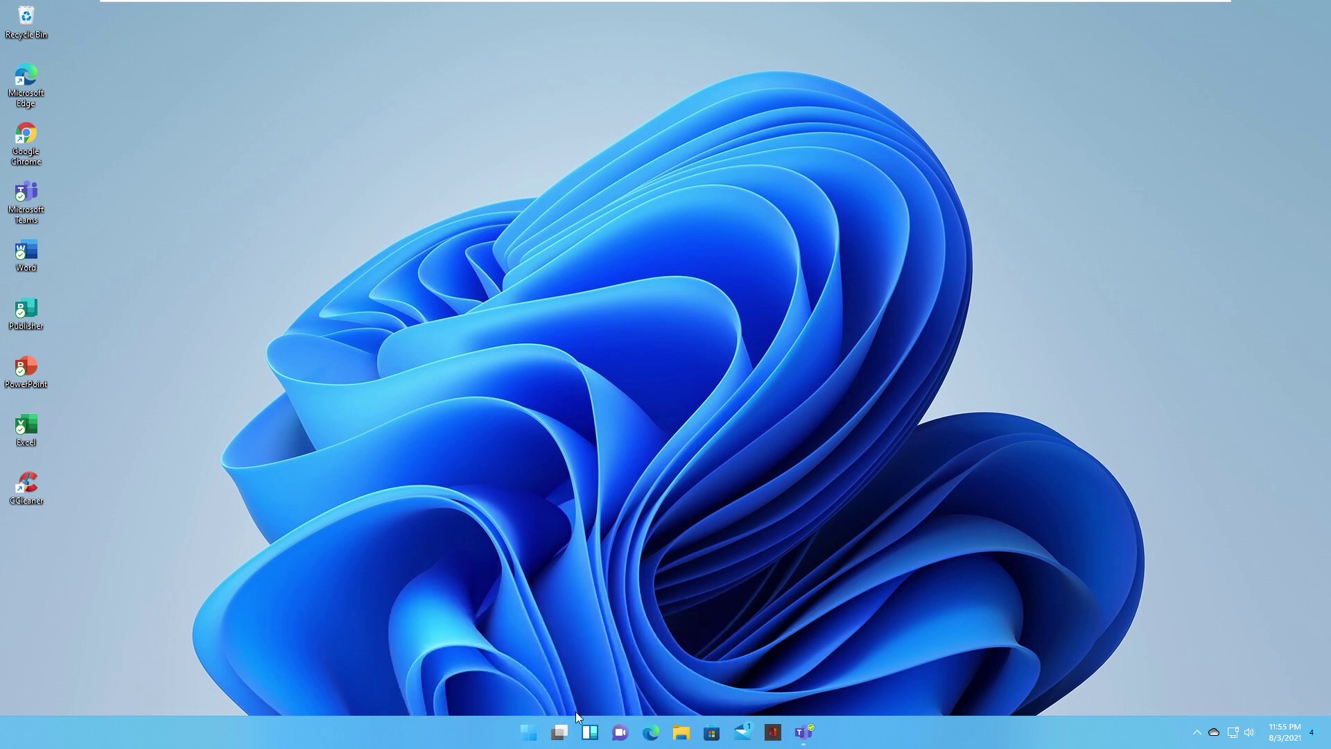
pyautogui.click(590, 732)
pyautogui.click(591, 733)
pyautogui.click(590, 733)
pyautogui.click(590, 733)
pyautogui.click(590, 733)
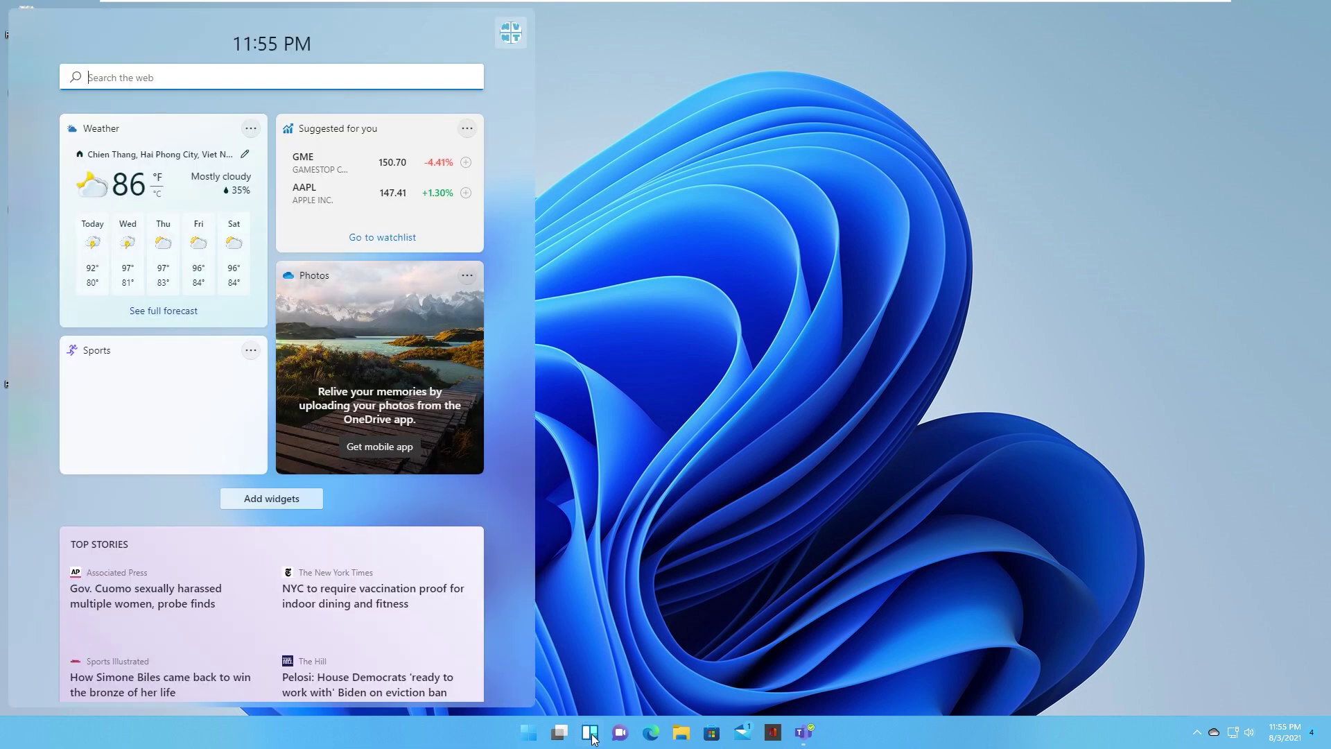
pyautogui.click(625, 588)
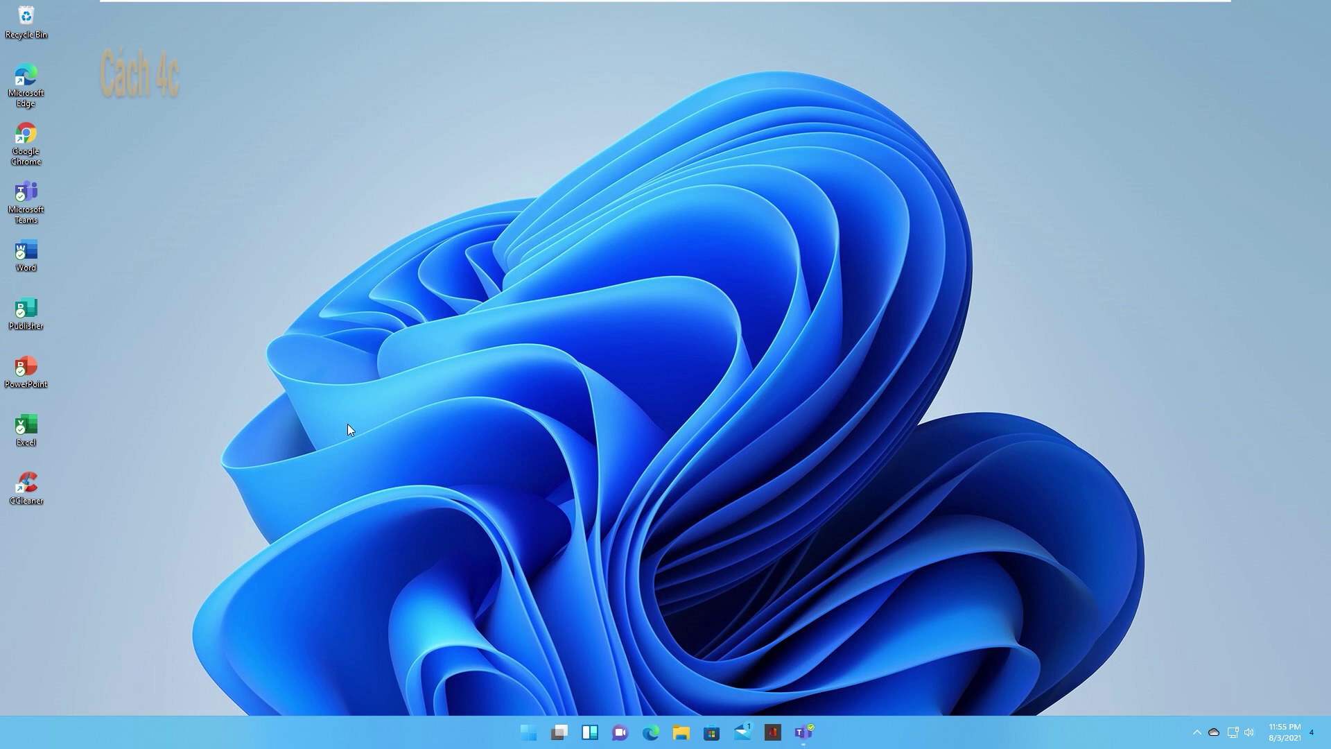
# Step: Launch gpedit.msc from the Win+R Run dialog
pyautogui.press('super+r')
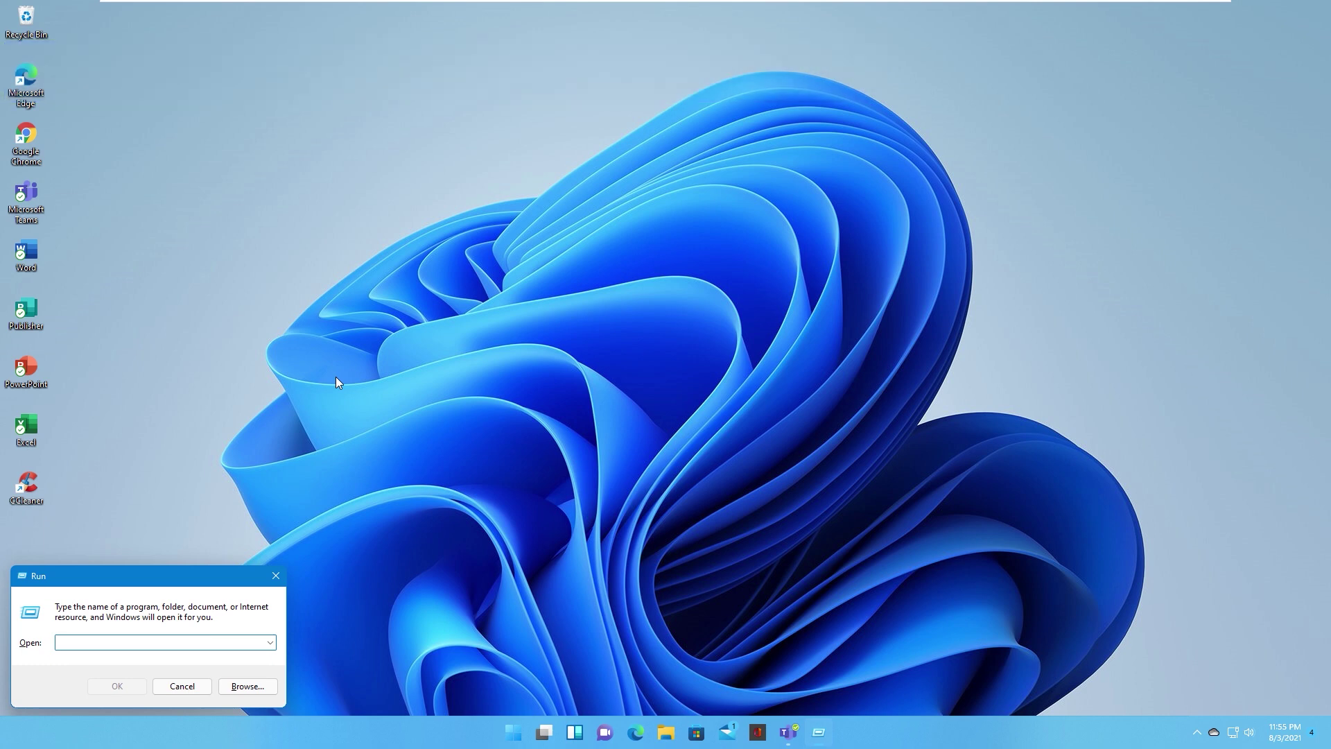
pyautogui.write('gpedit.msc')
pyautogui.press('Return')
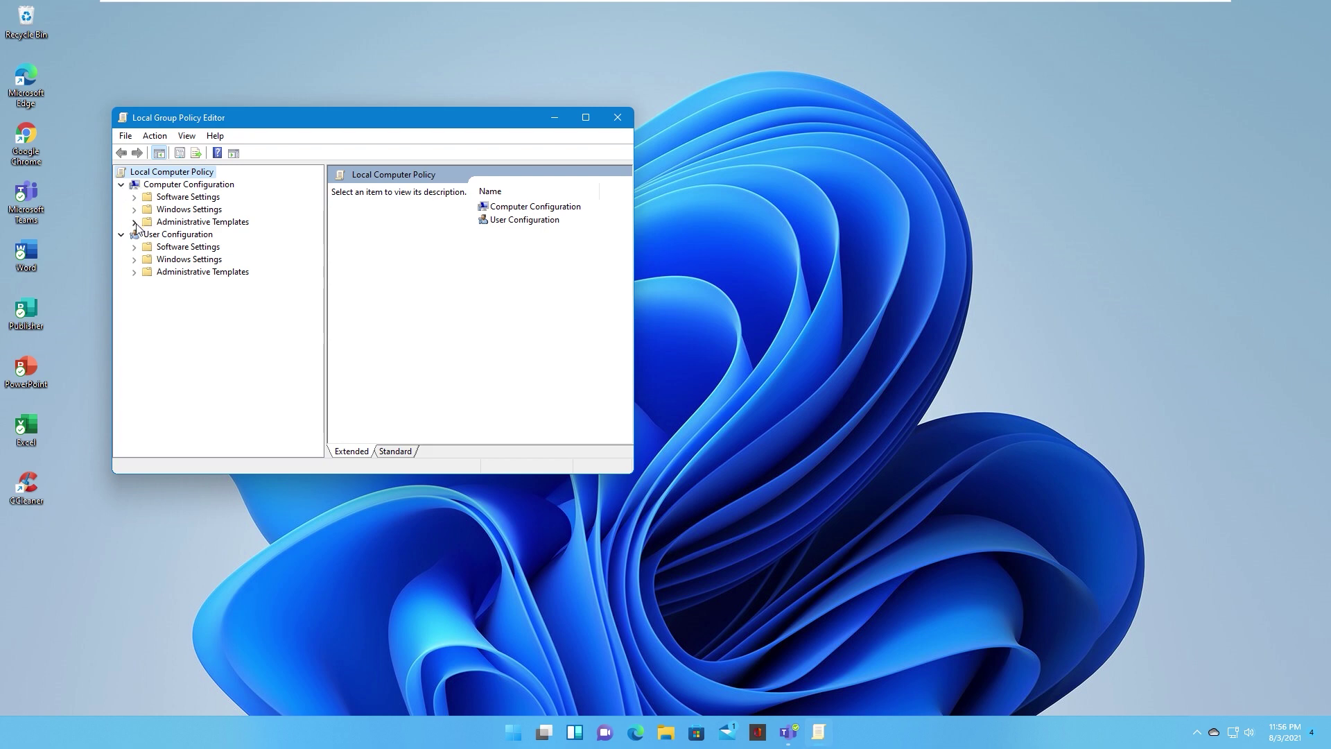
# Step: Open Windows Components > Widgets and set Allow widgets to Not Configured, confirming with OK
pyautogui.click(134, 222)
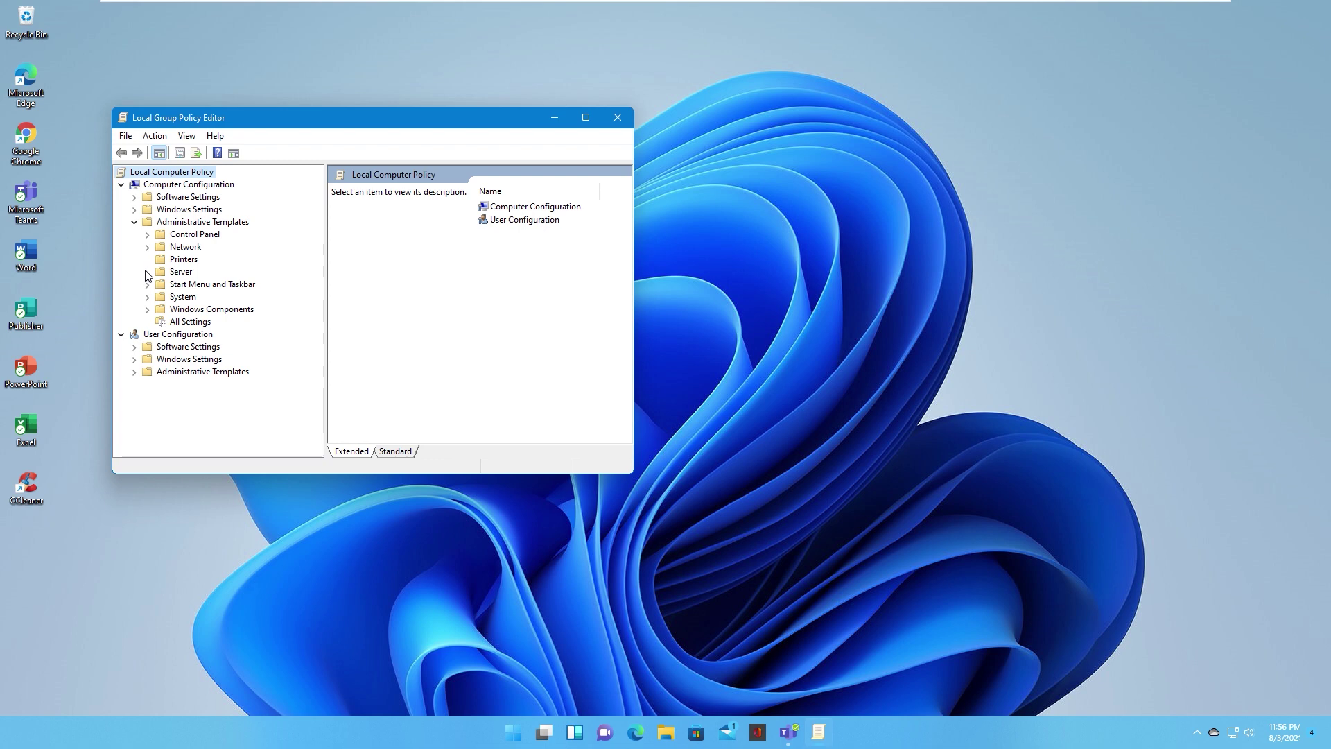
pyautogui.click(147, 309)
pyautogui.scroll(-10, 201, 314)
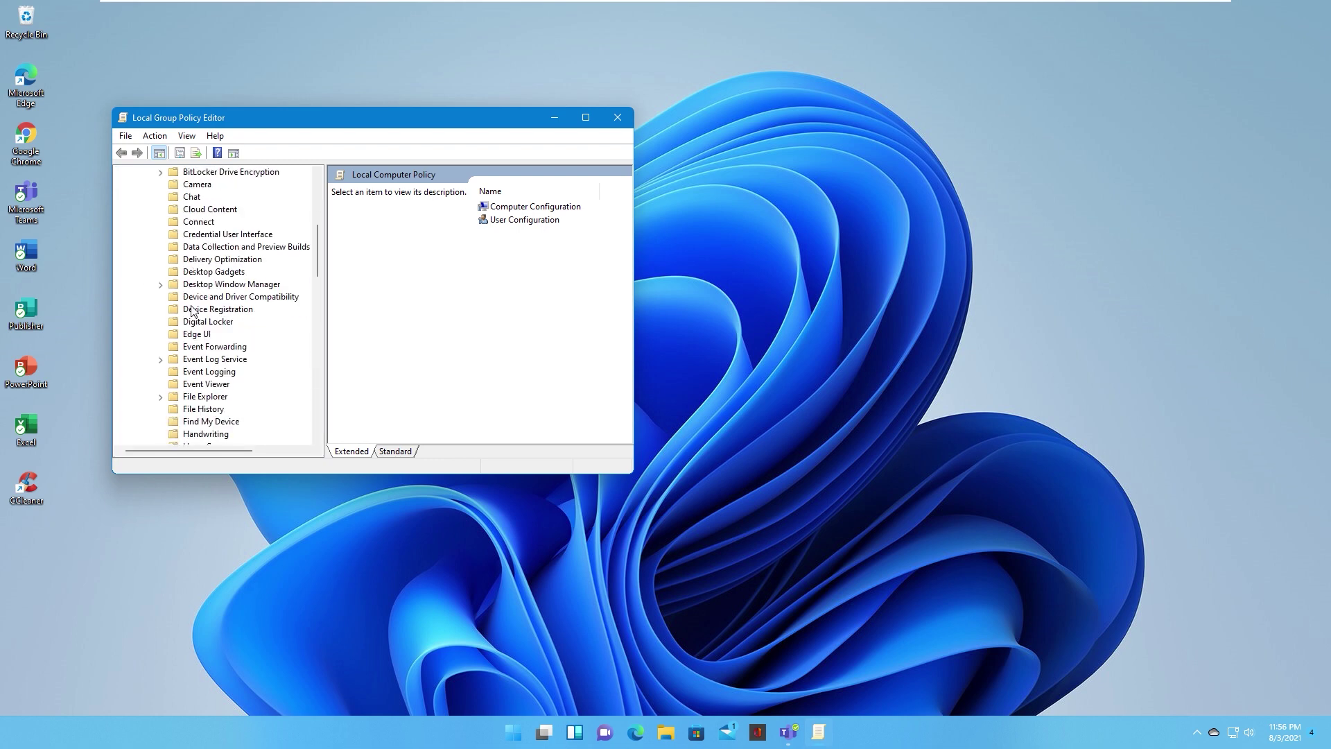
pyautogui.scroll(-10, 161, 313)
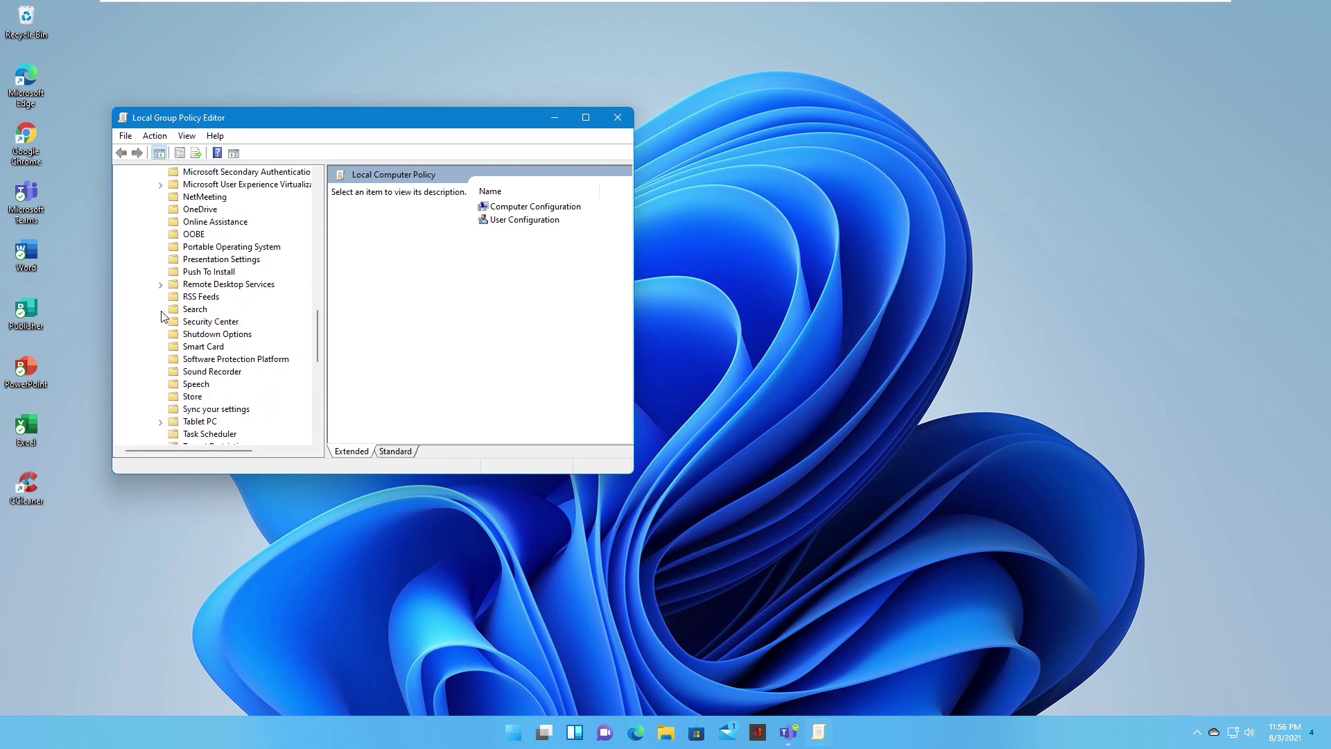
pyautogui.click(193, 286)
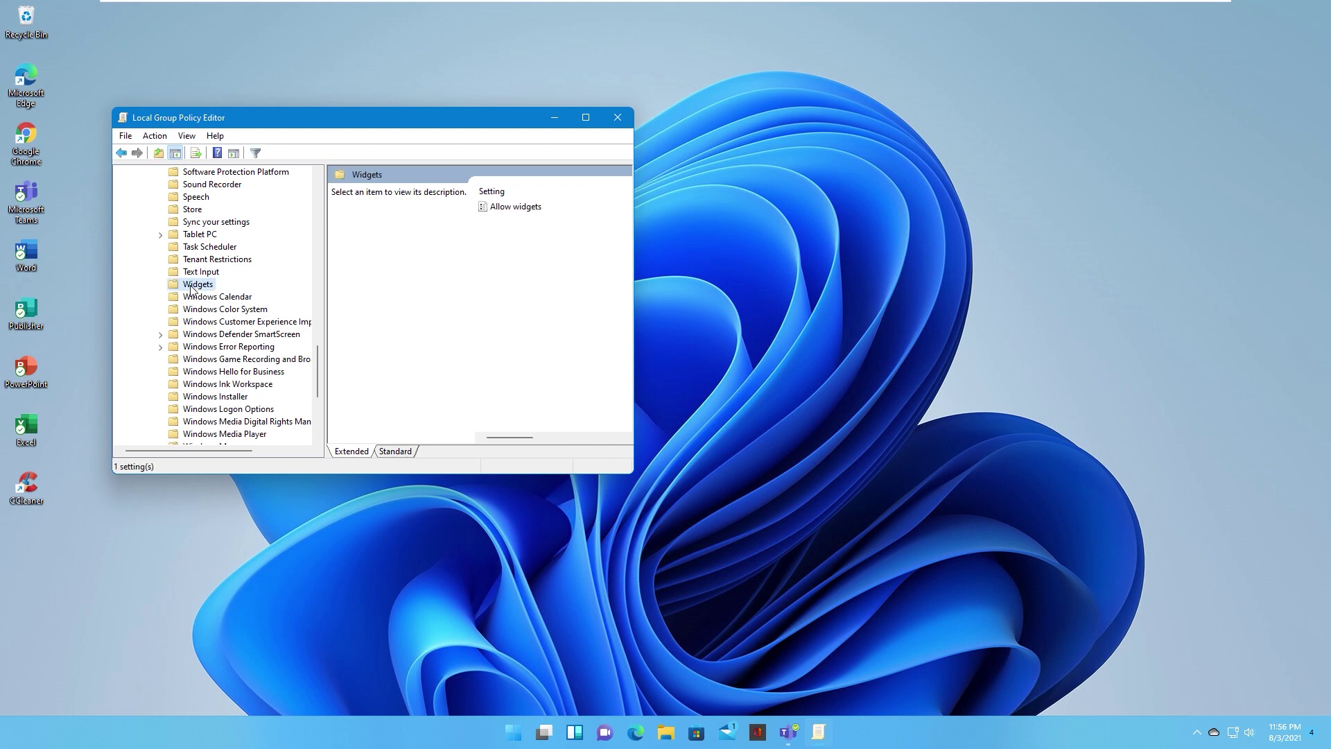
pyautogui.click(505, 214)
pyautogui.doubleClick(503, 206)
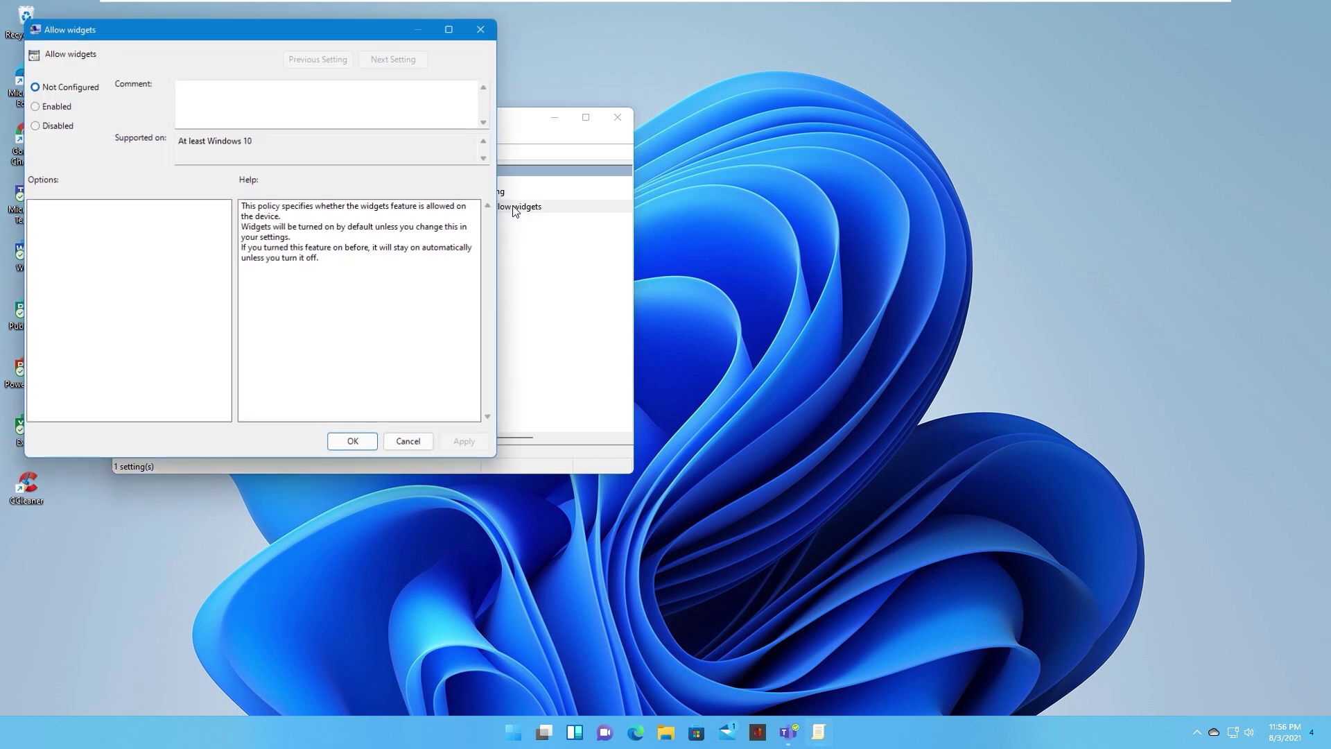
pyautogui.moveTo(268, 28); pyautogui.dragTo(555, 43)
pyautogui.click(323, 103)
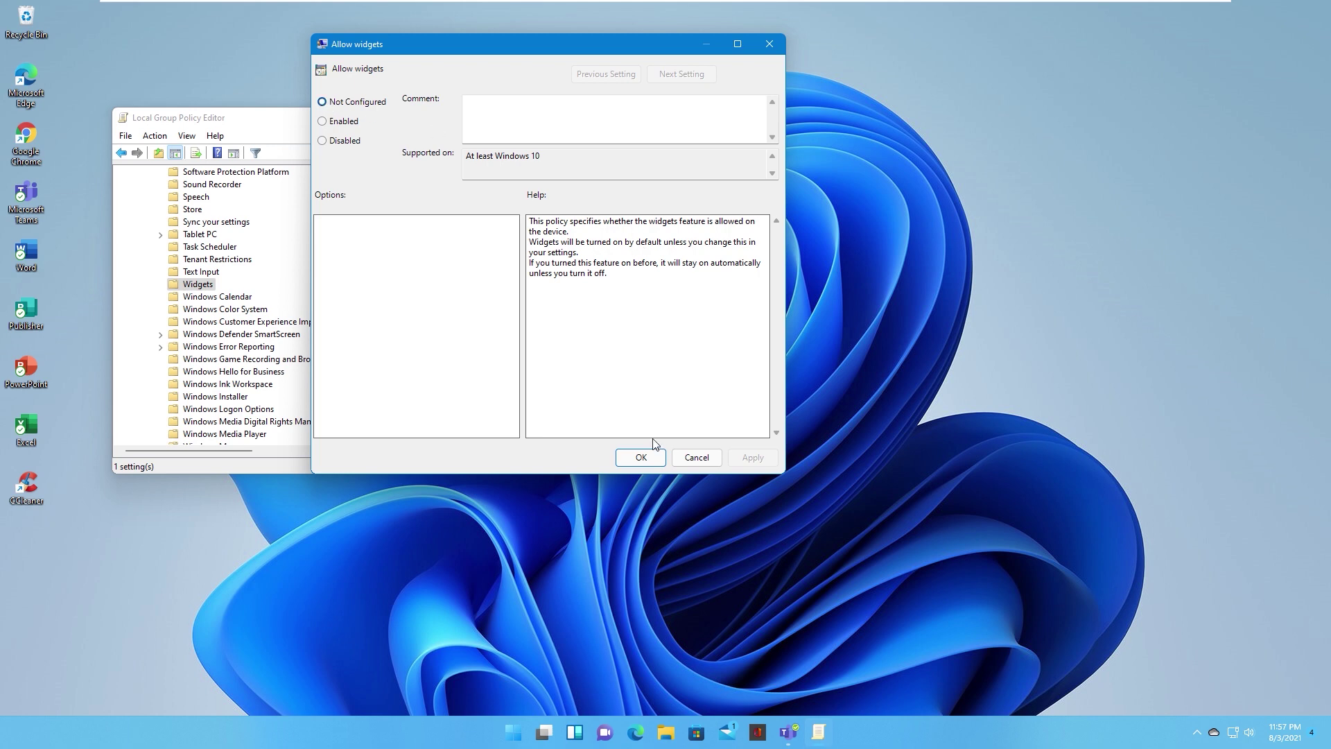
pyautogui.click(639, 458)
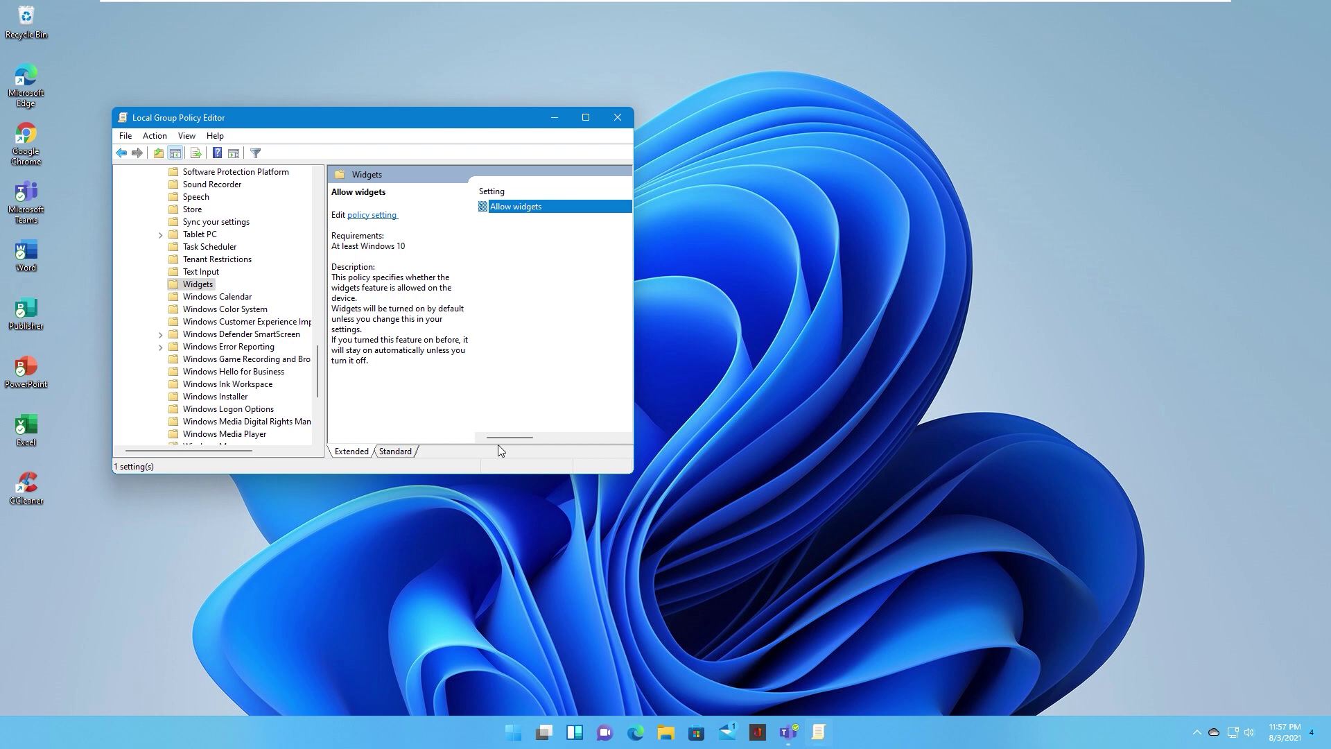
# Step: Close the Group Policy Editor, leaving Allow widgets Not Configured, and refresh the desktop three times
pyautogui.click(618, 117)
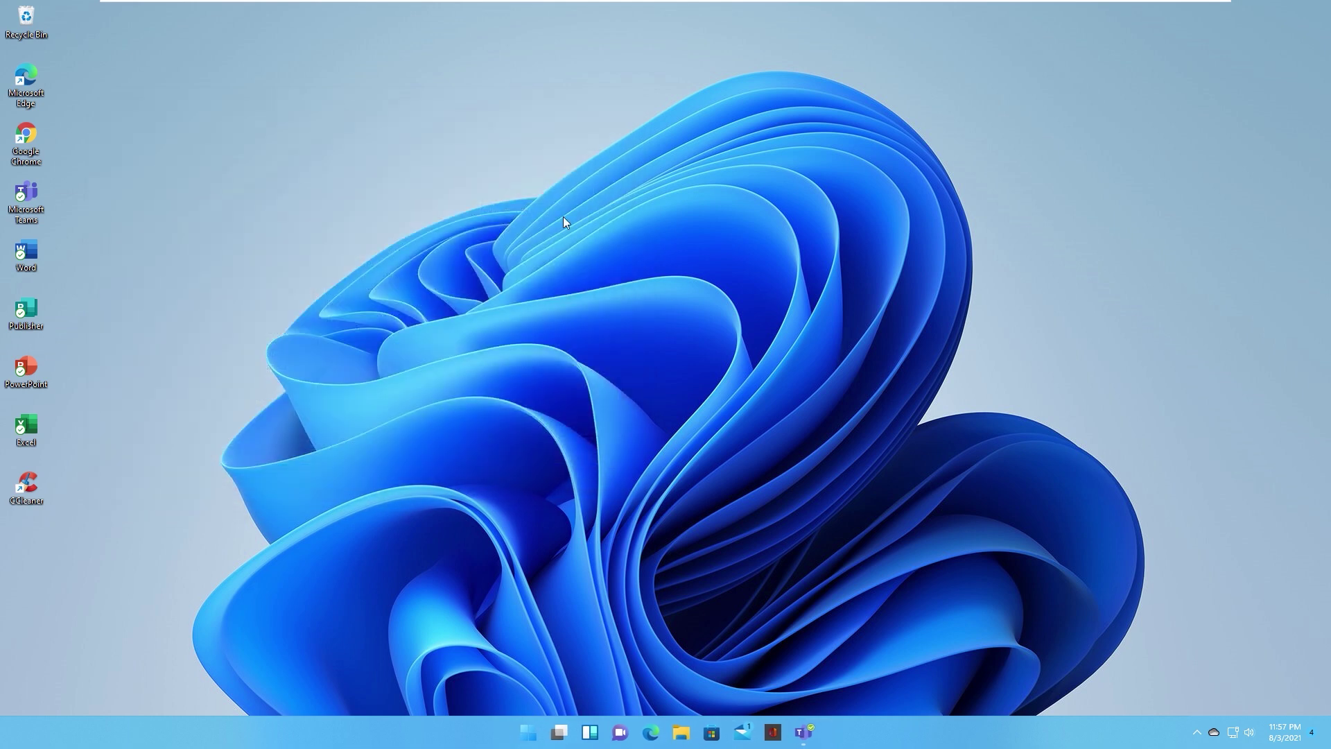
pyautogui.rightClick(437, 263)
pyautogui.click(481, 337)
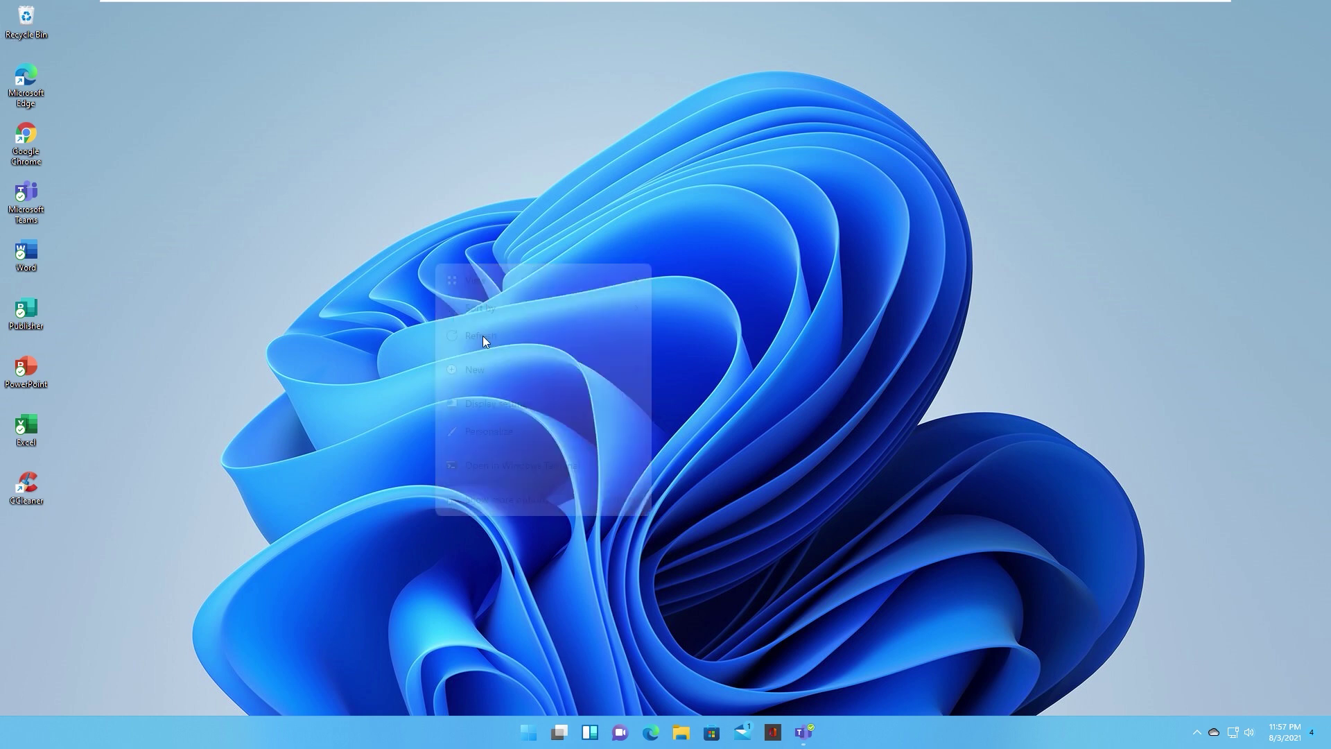
pyautogui.rightClick(318, 282)
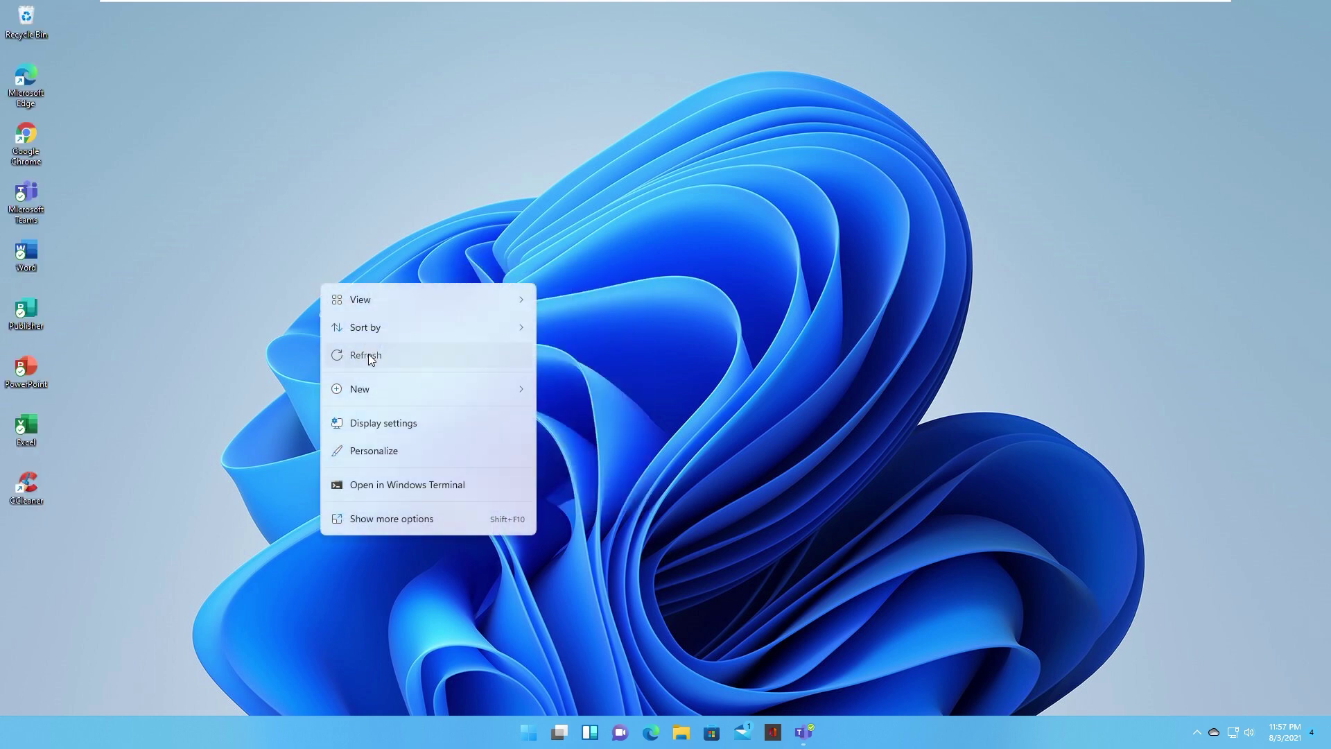
pyautogui.click(344, 355)
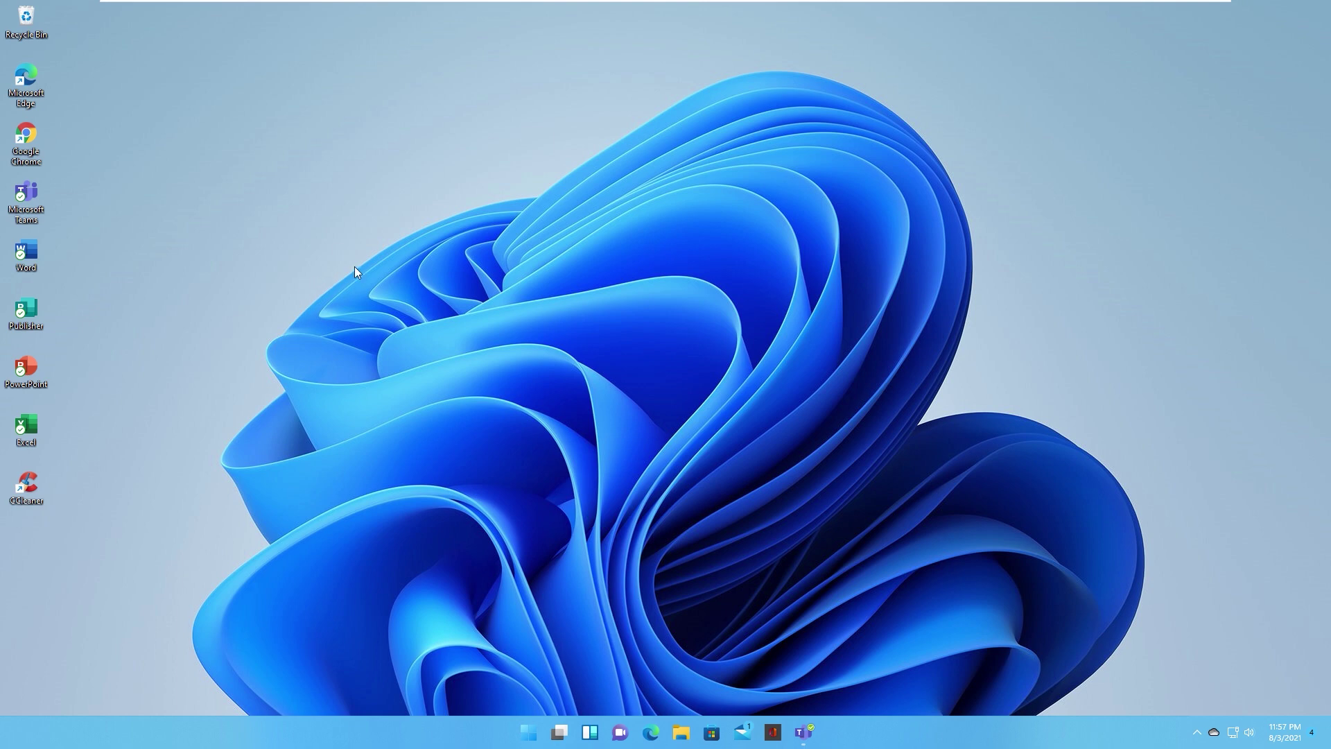
pyautogui.rightClick(340, 247)
pyautogui.click(367, 319)
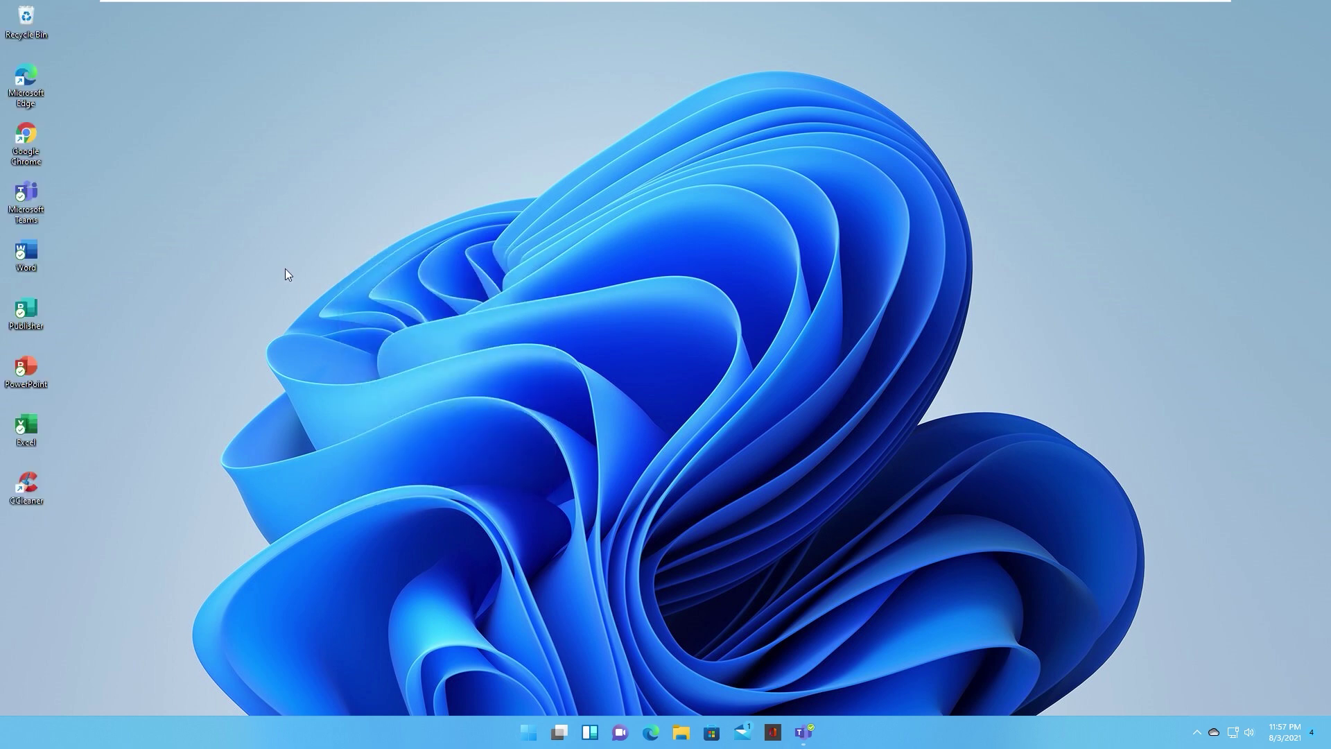